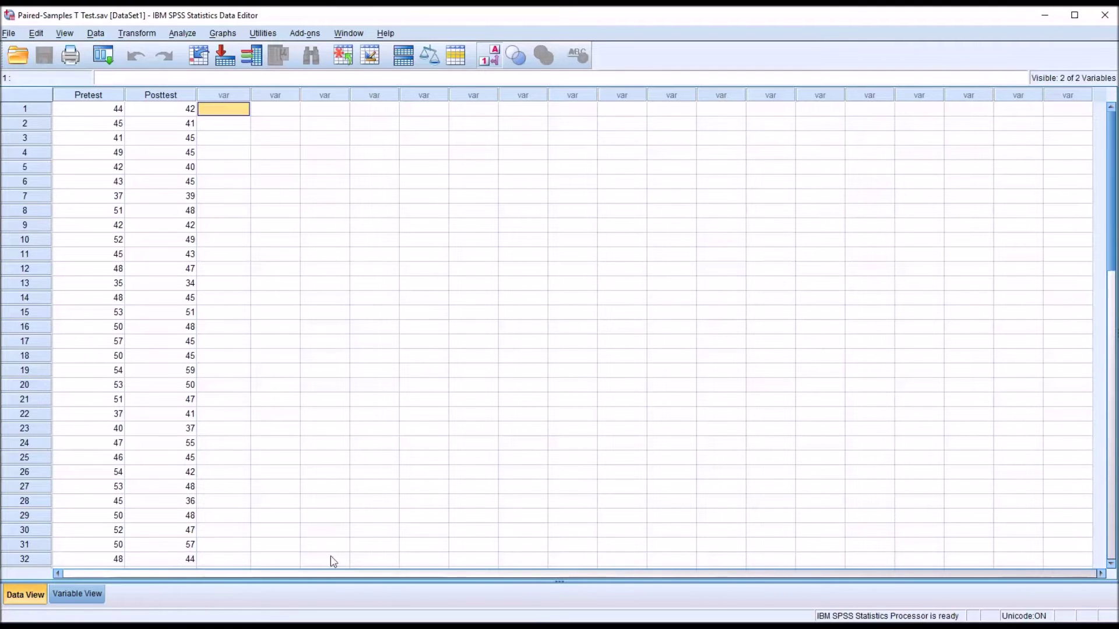
- Inspect the Pretest and Posttest data columns, starting with first values 44 and 42
click(102, 98)
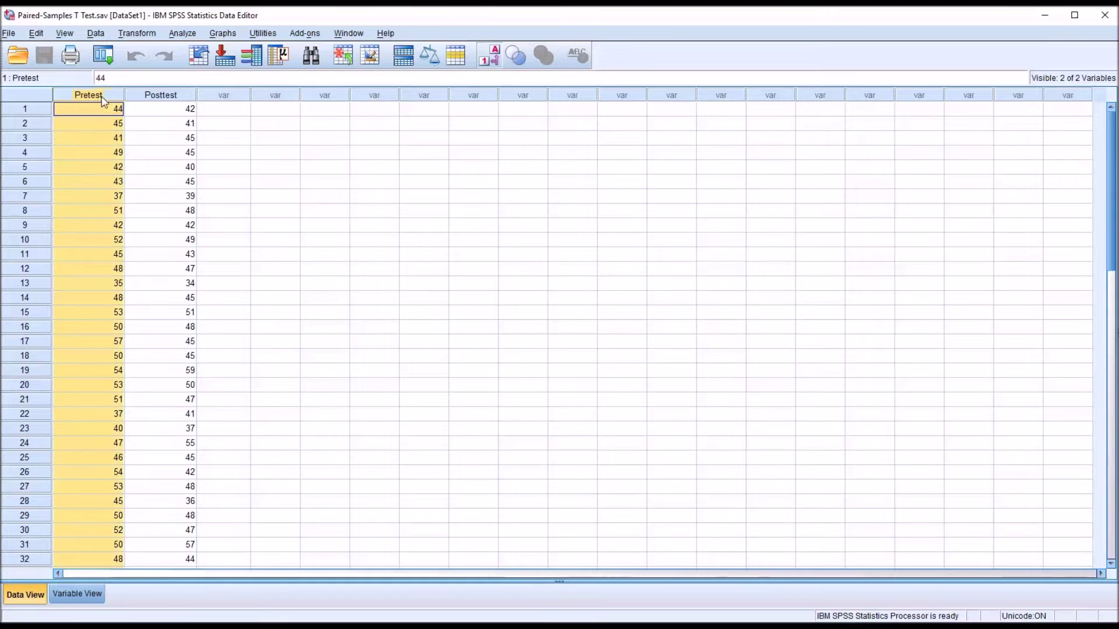
click(154, 97)
click(207, 112)
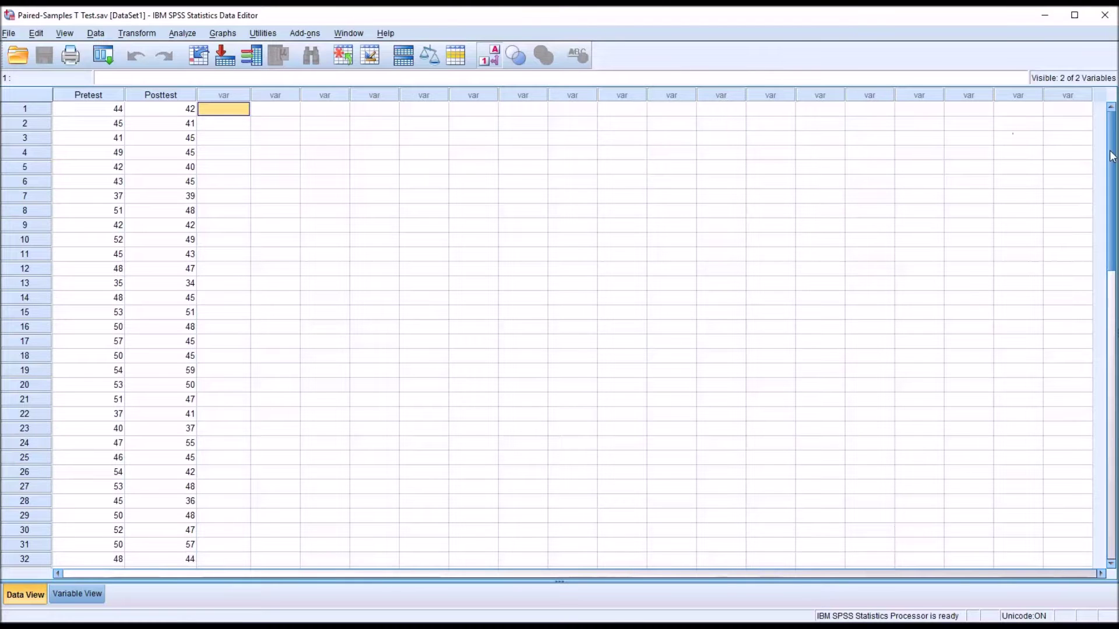
mouse_move(1112, 156)
mouse_down()
mouse_move(1101, 253)
mouse_move(1101, 155)
mouse_up()
click(66, 114)
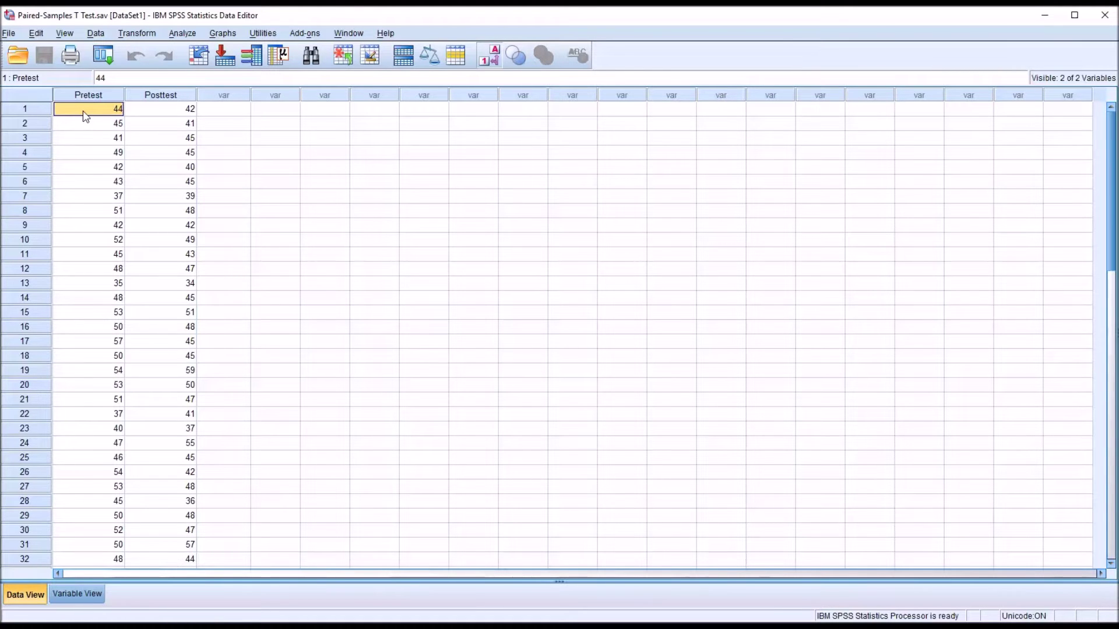
click(157, 114)
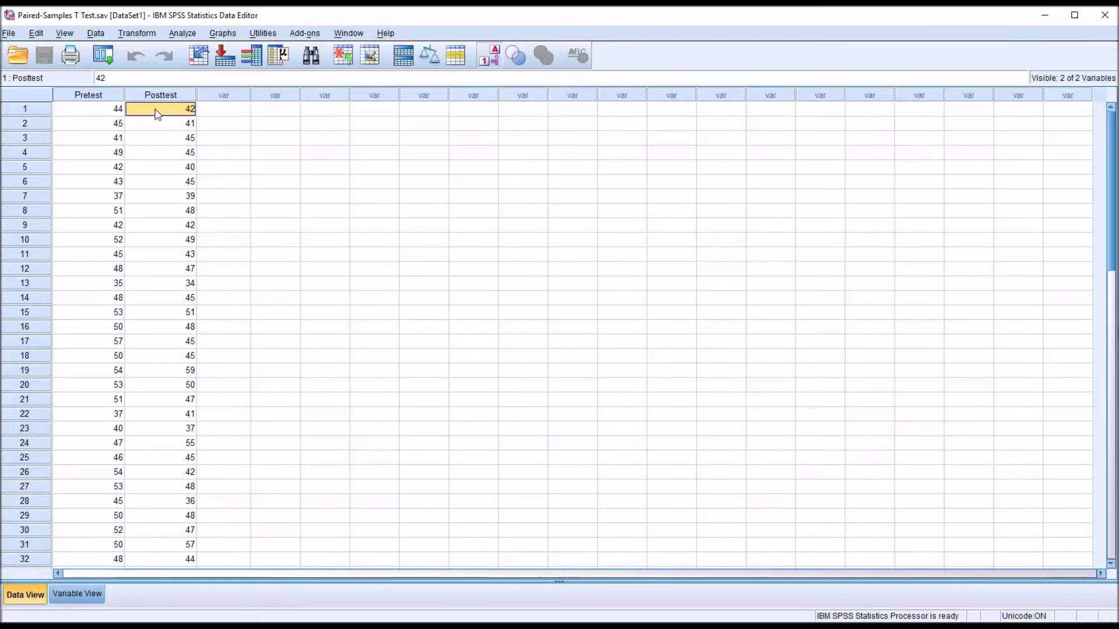
click(103, 115)
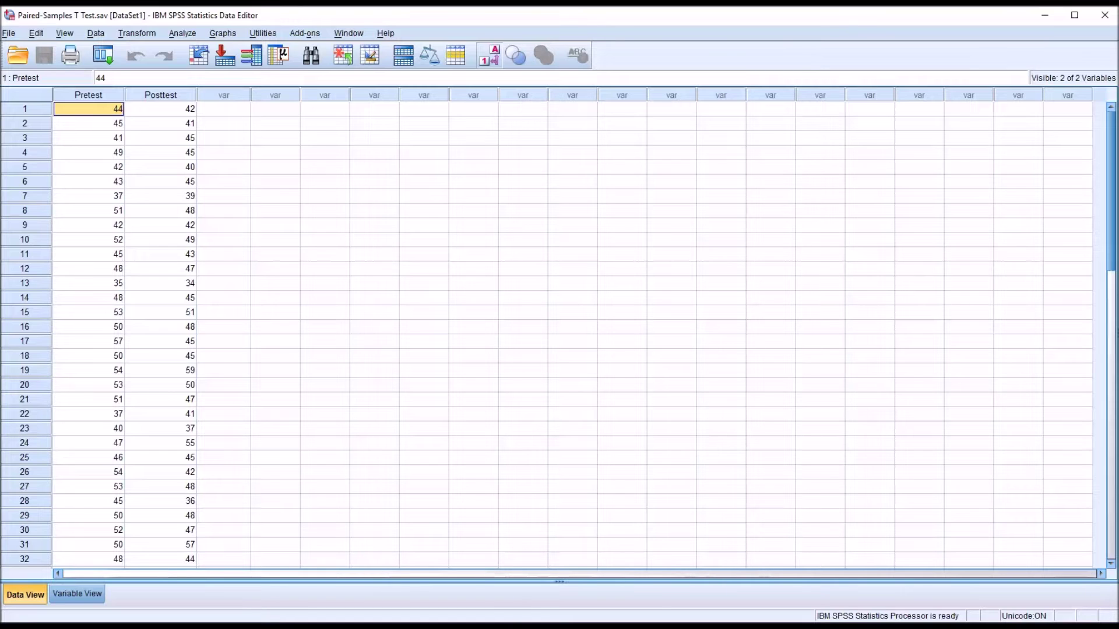
- Run a paired-samples t test pairing Pretest with Posttest at the default 95% confidence
click(183, 35)
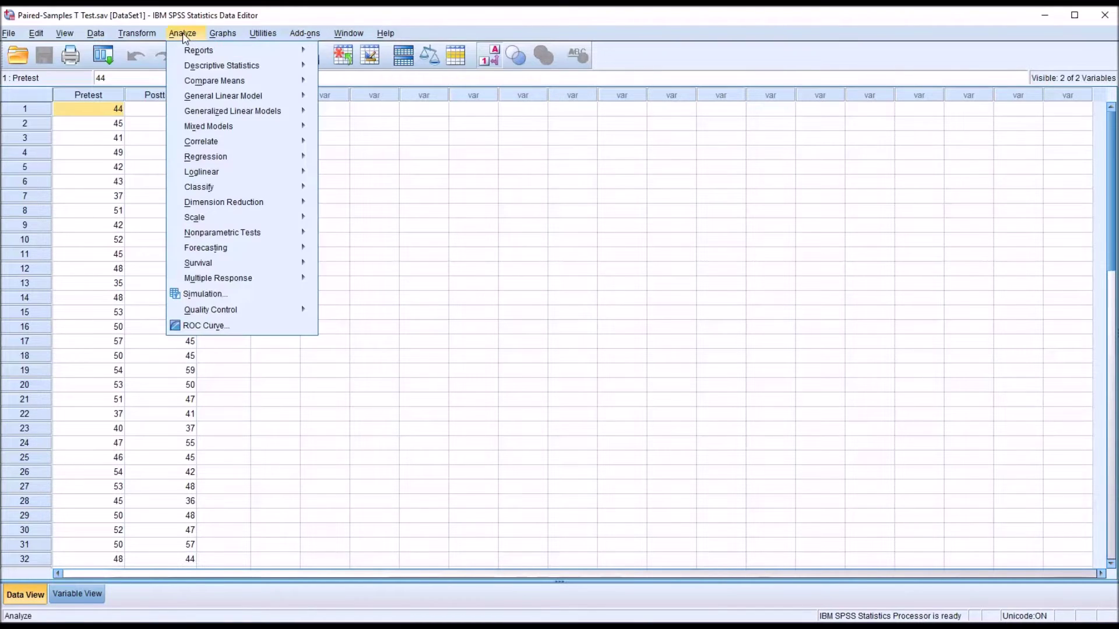
mouse_move(215, 83)
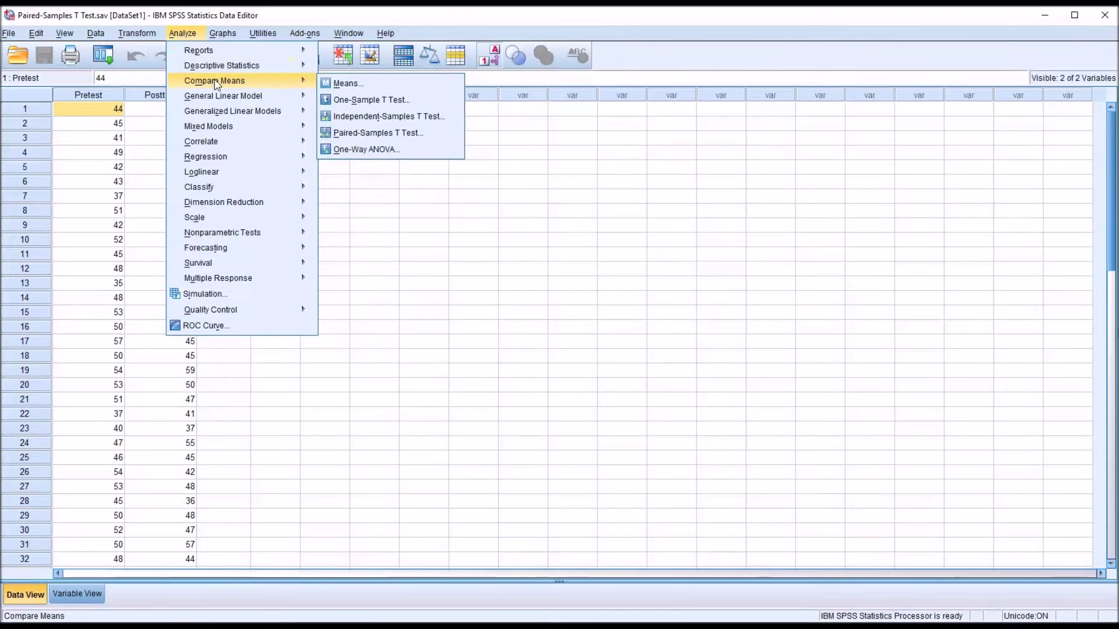
click(388, 134)
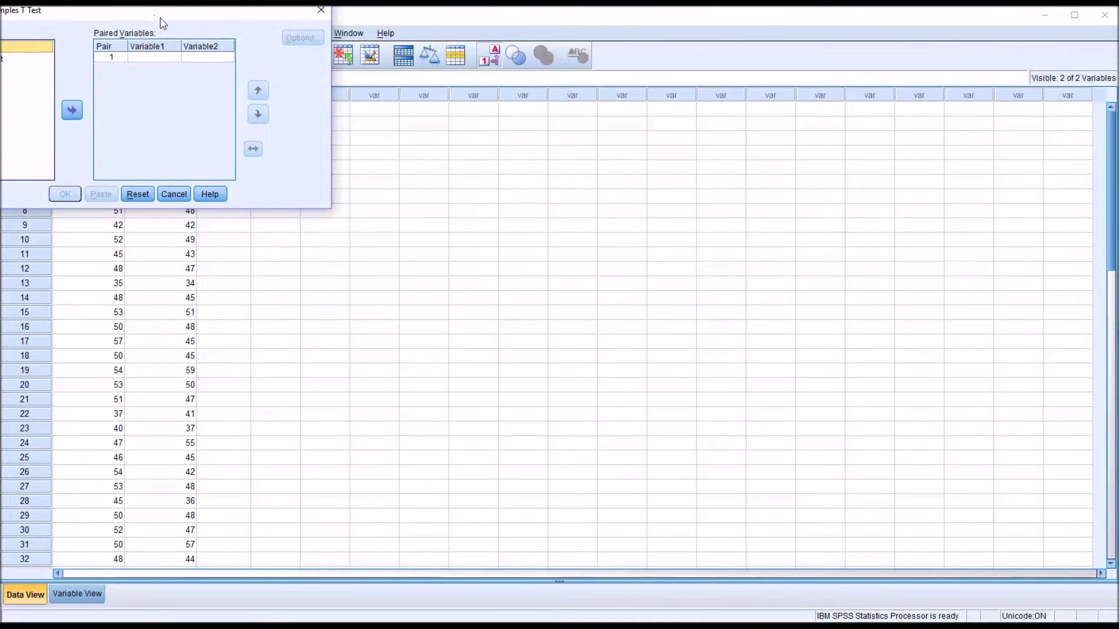
drag(163, 24, 562, 257)
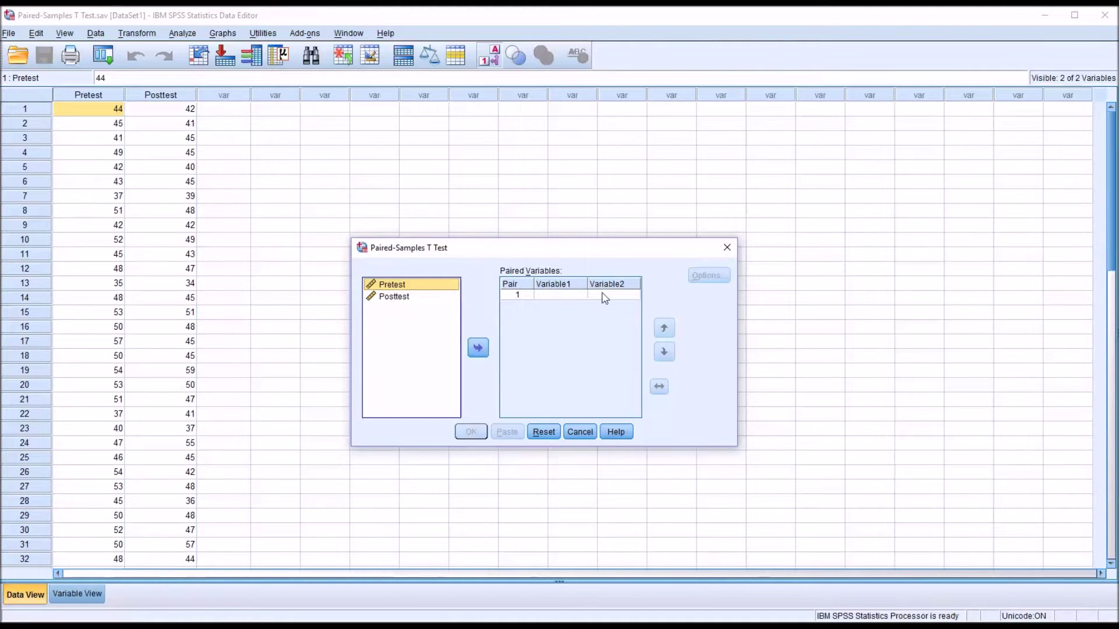
drag(401, 285, 549, 299)
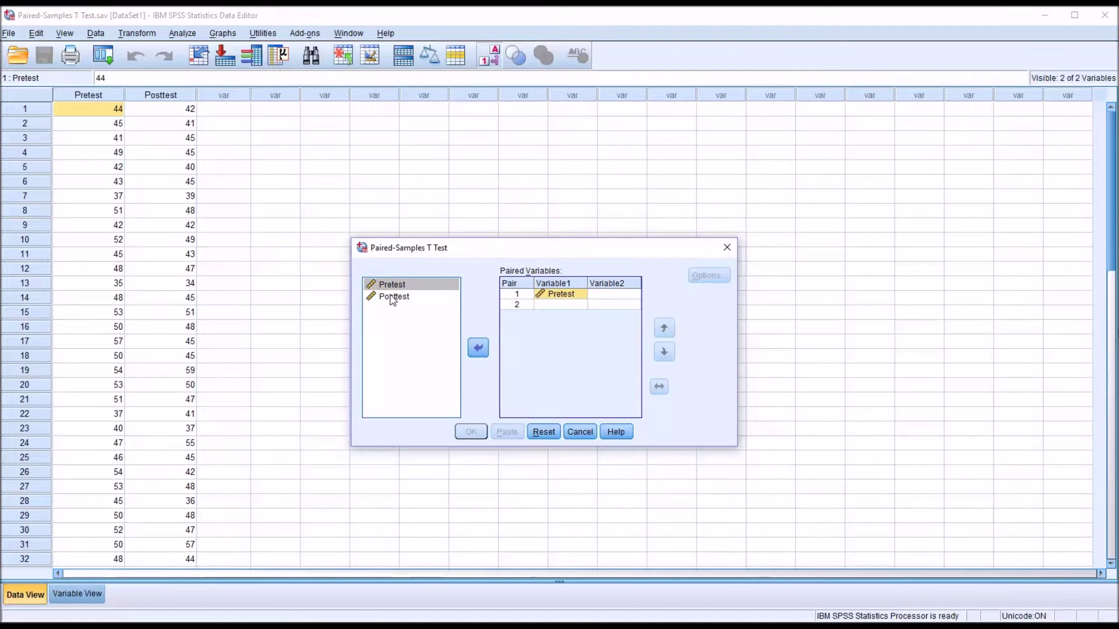
drag(392, 298, 602, 303)
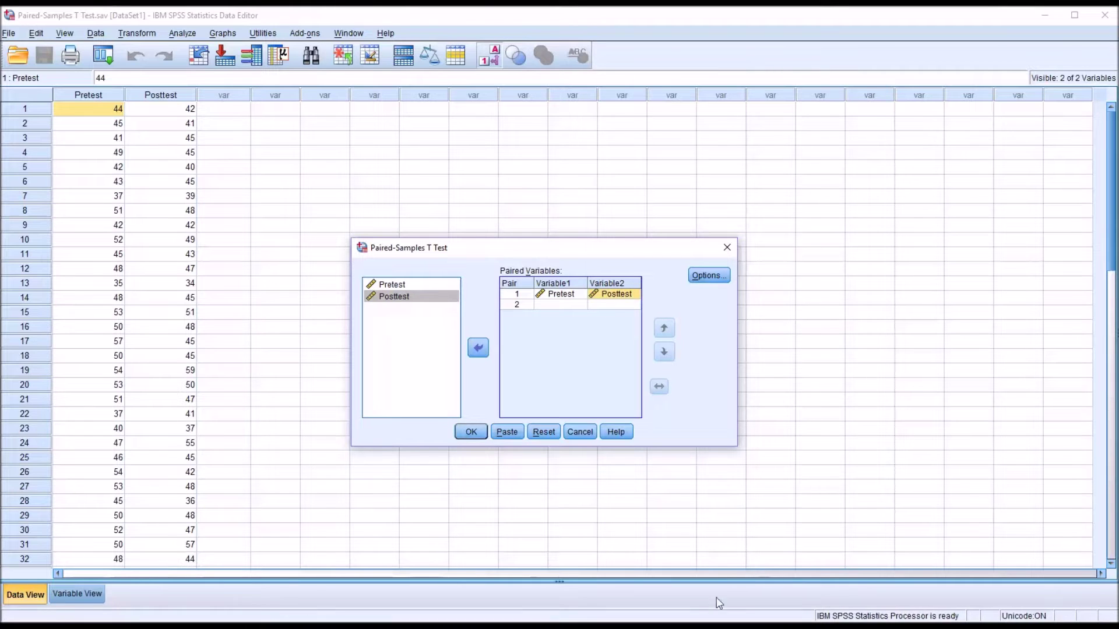
click(706, 278)
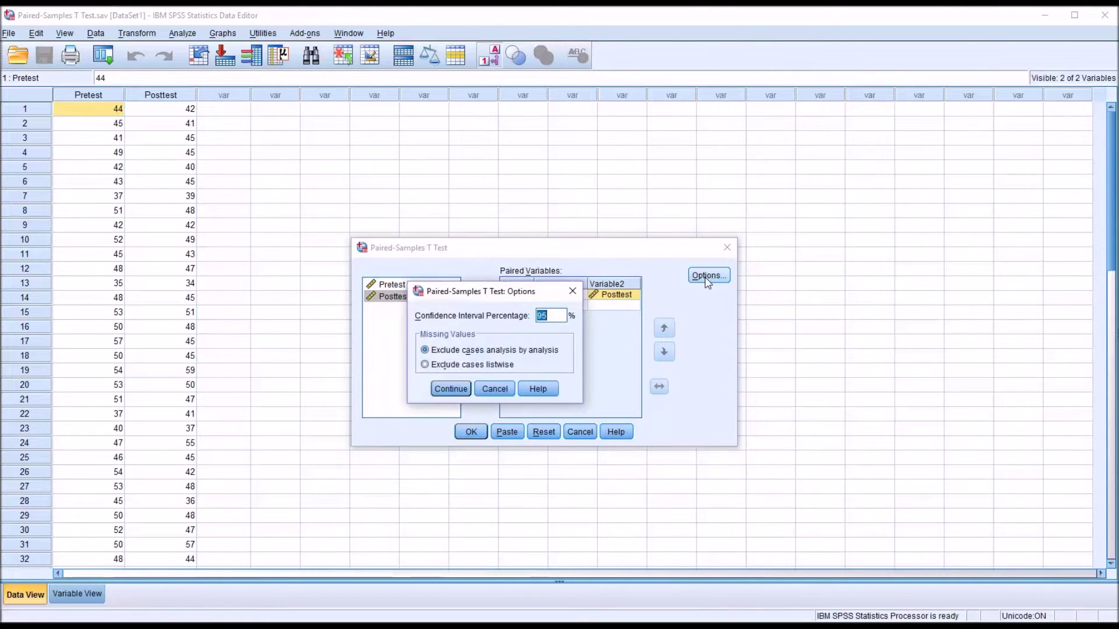
click(469, 389)
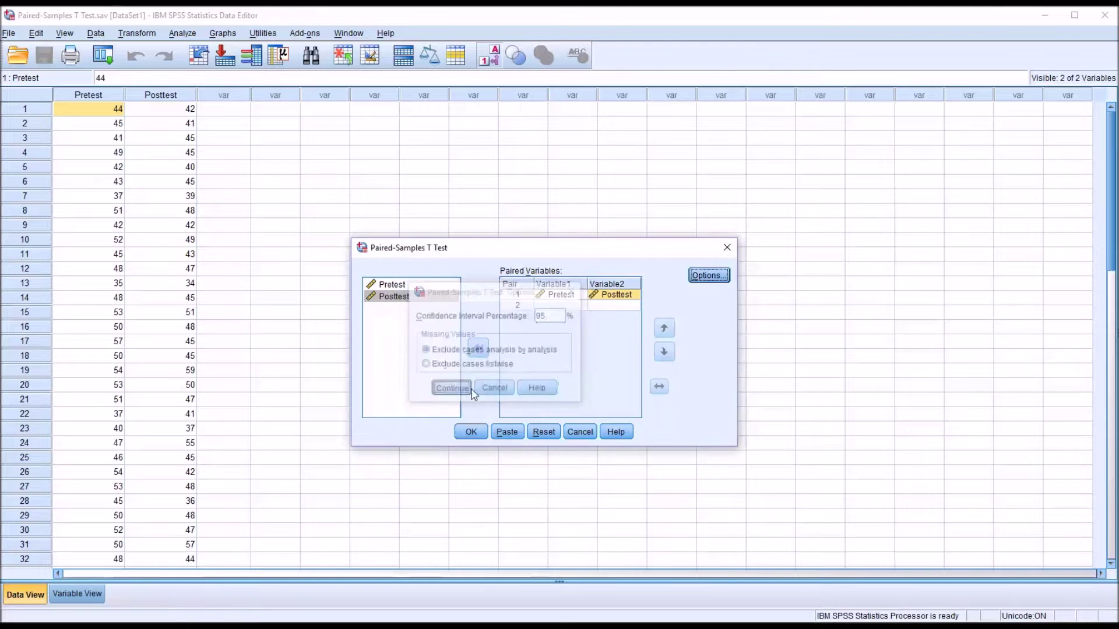
click(472, 431)
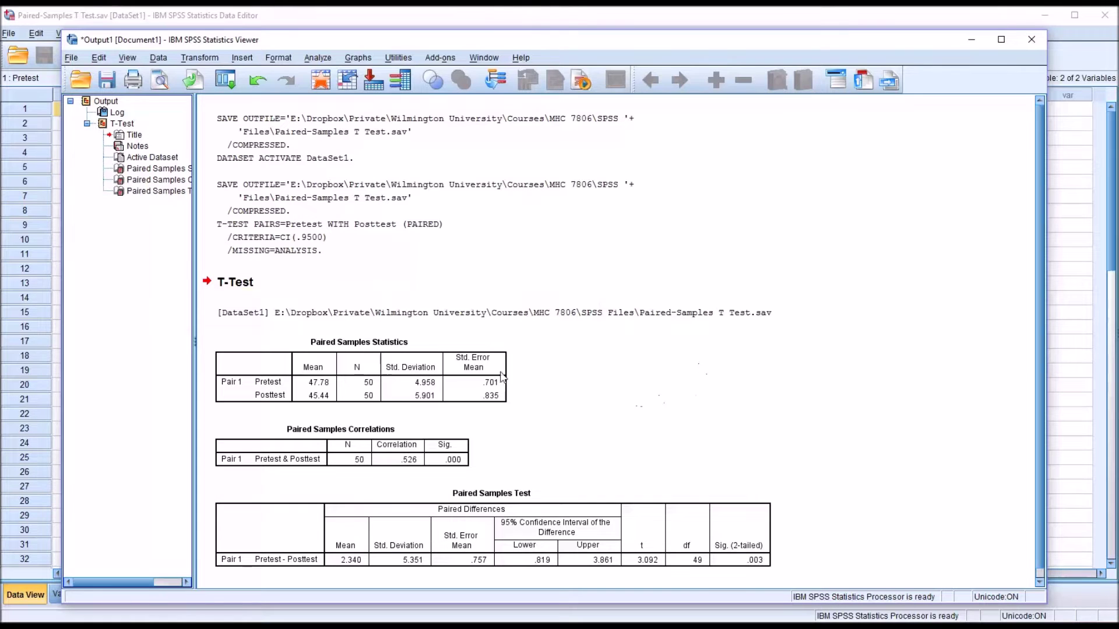
click(479, 369)
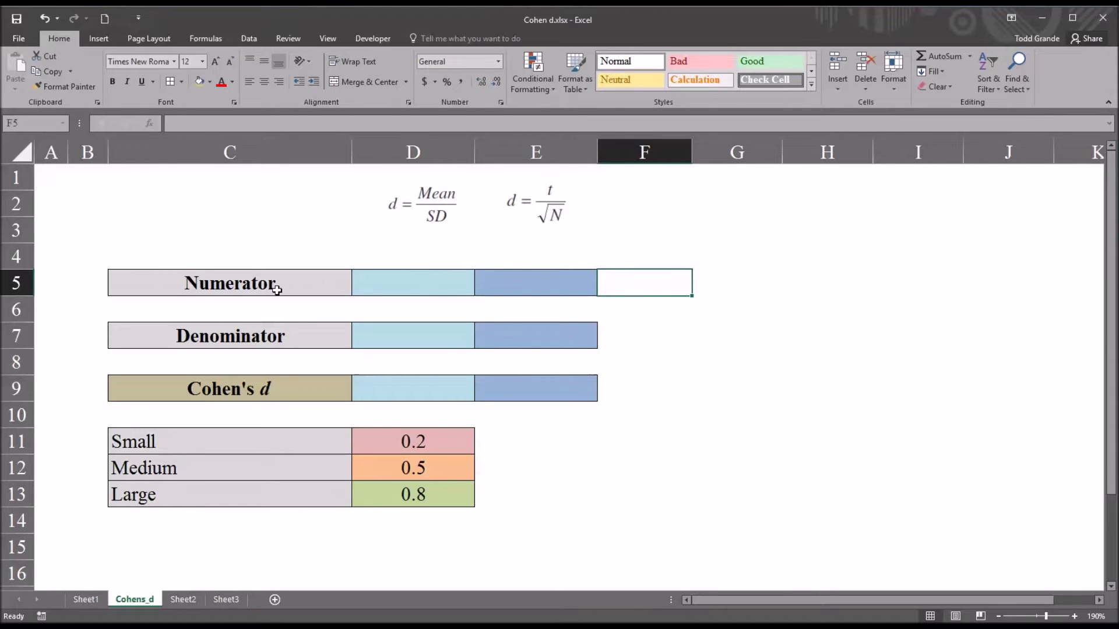
- Select cell D5 on the Cohens_d sheet for the numerator
click(405, 293)
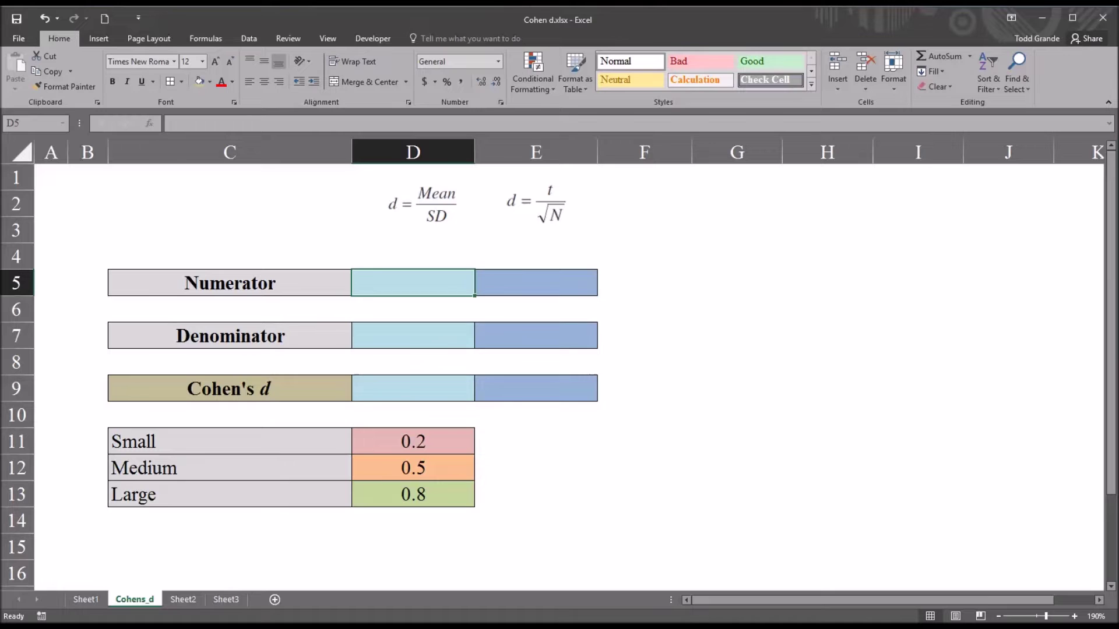
click(460, 616)
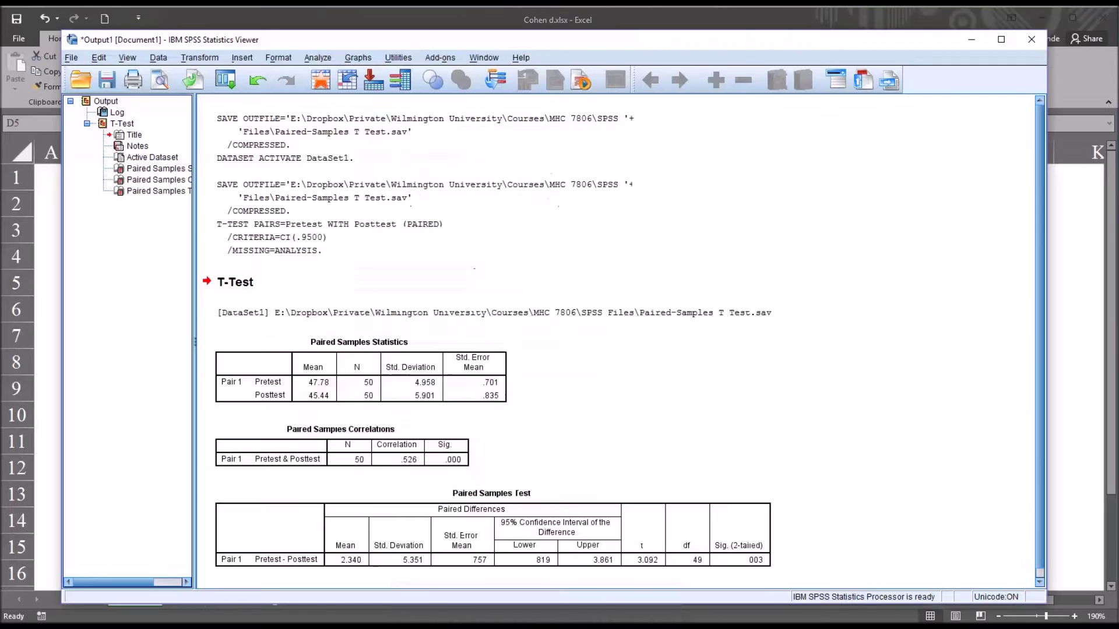
click(344, 569)
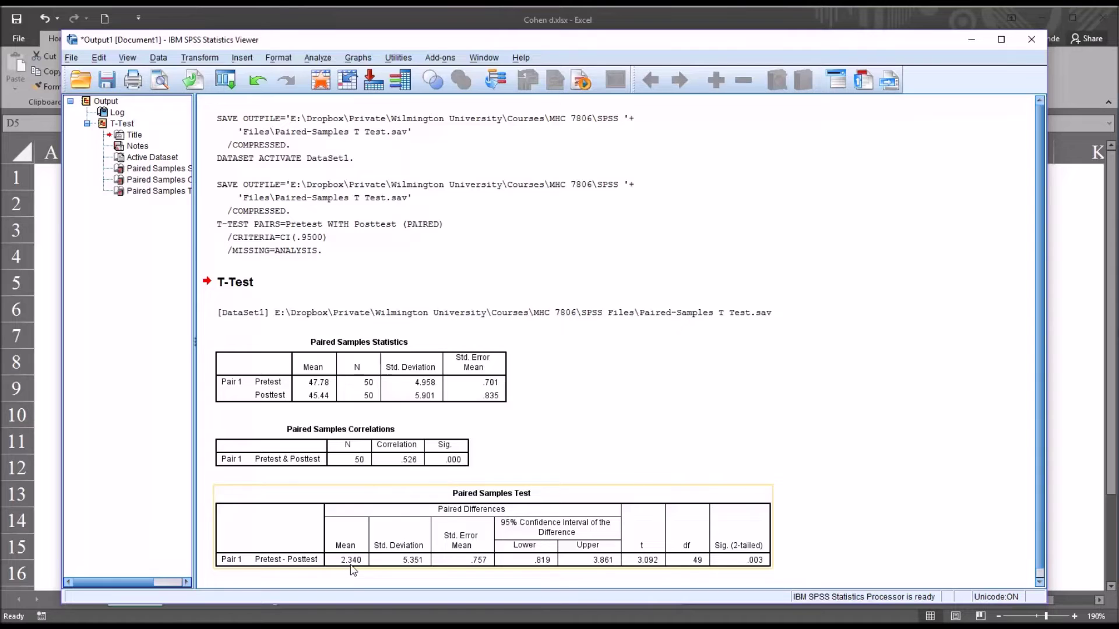
key(ctrl+c)
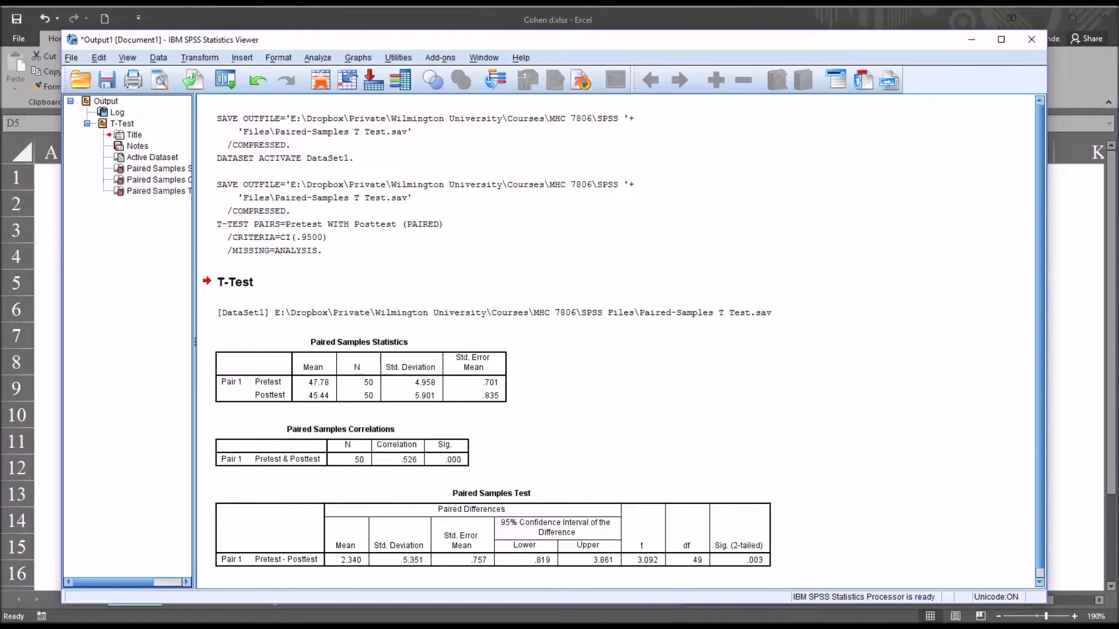
click(402, 569)
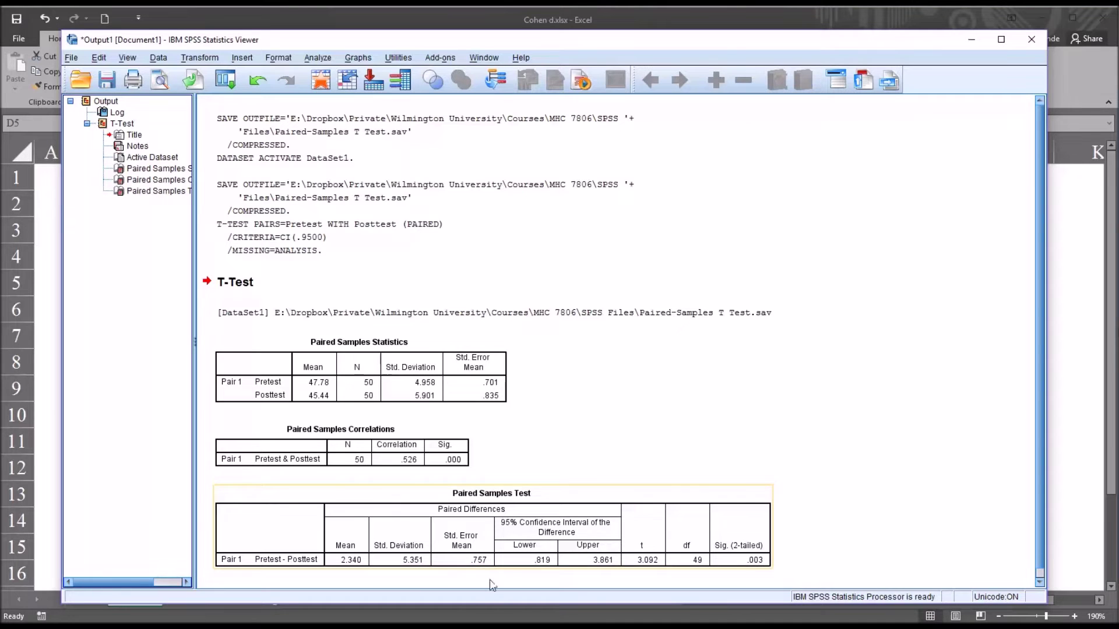
key(ctrl+c)
key(alt+Tab)
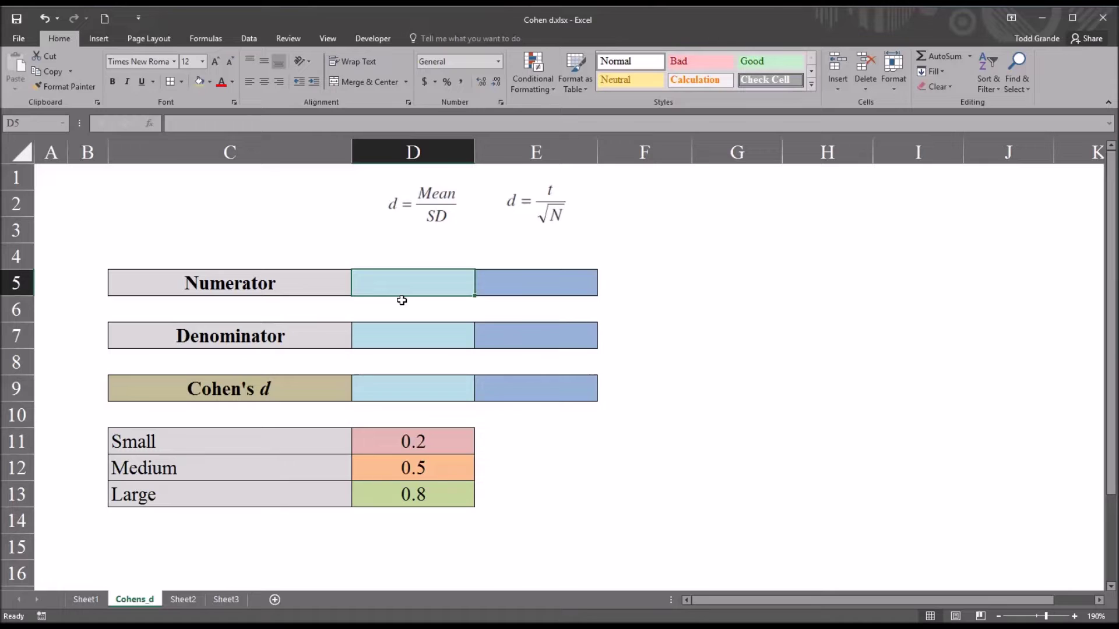
- Enter the mean difference 2.34 in D5 and the standard deviation 5.351 in D7
text(2.34)
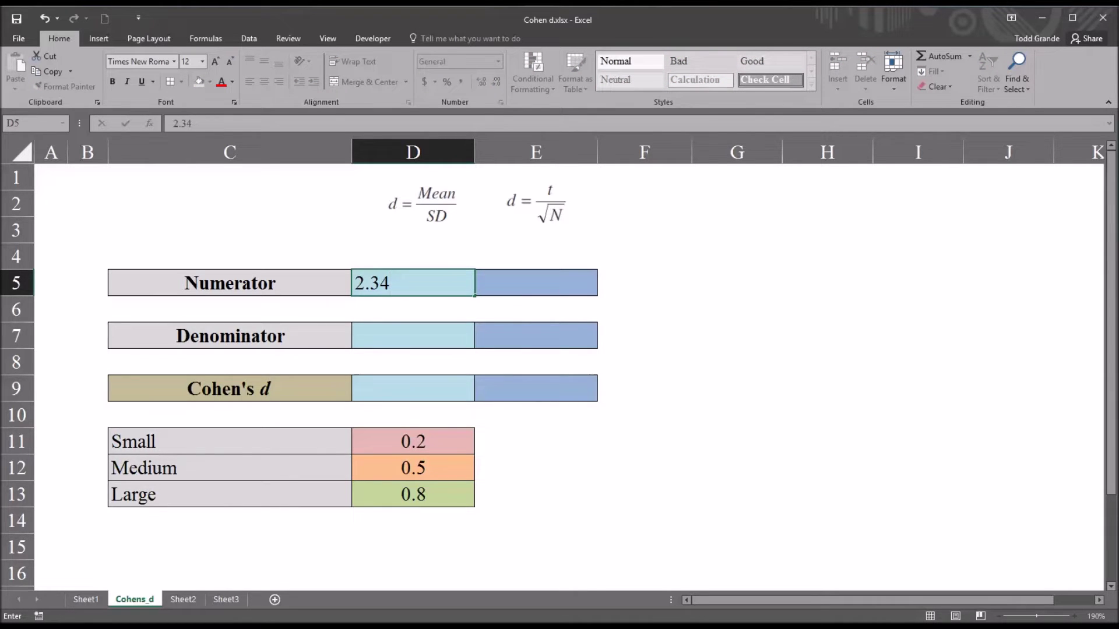
key(Return)
key(Return)
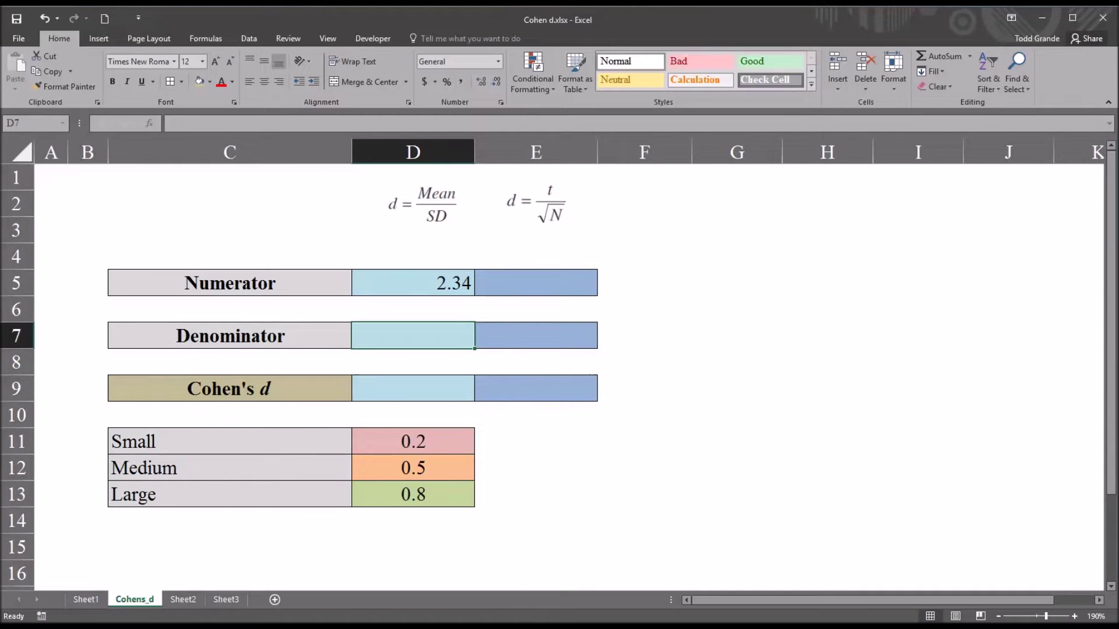
text(5.351)
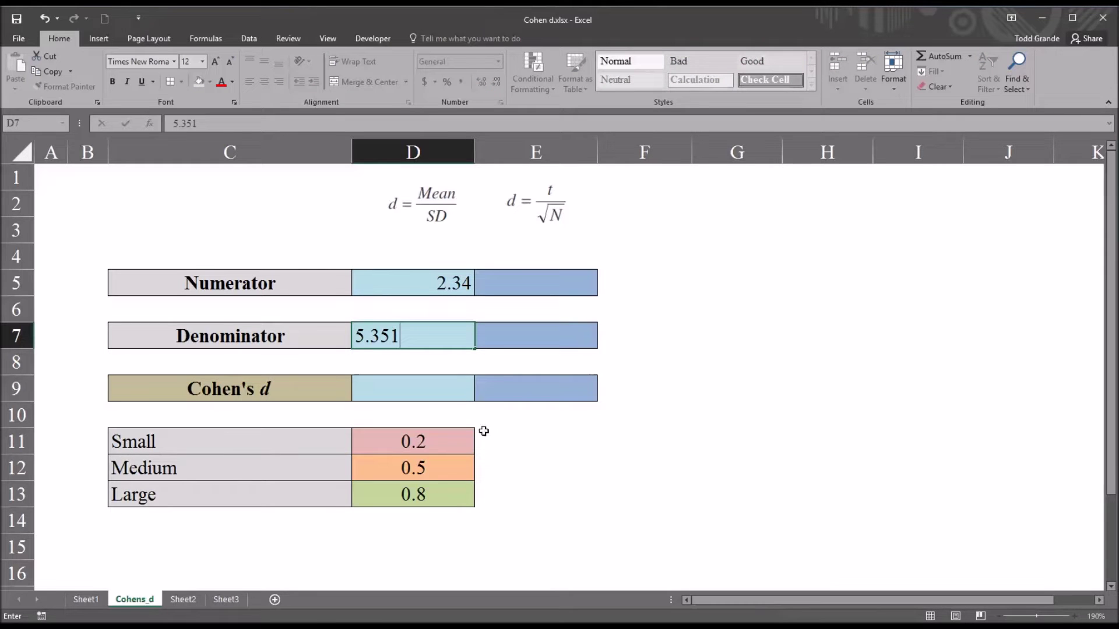
click(419, 393)
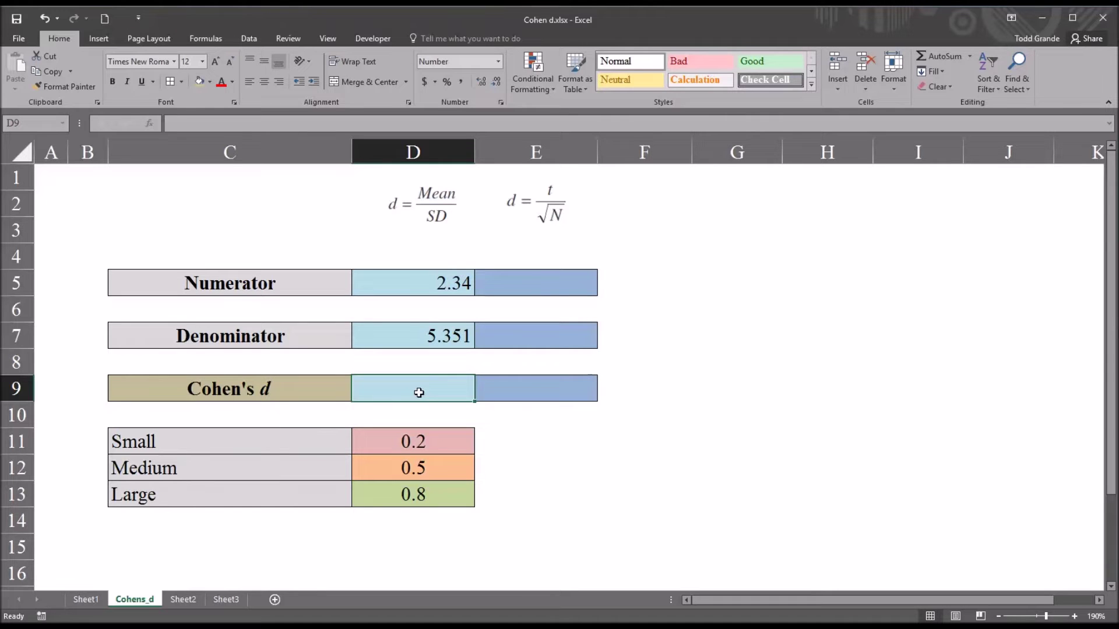
- Compute Cohen's d in D9 with the formula =D5/D7, giving 0.4373
text(=)
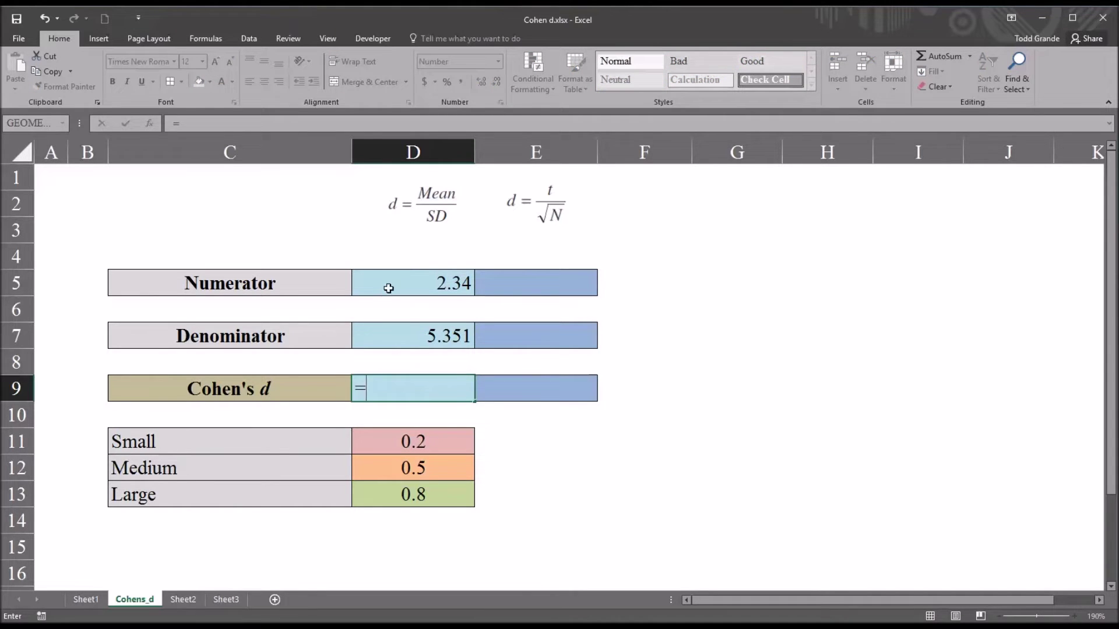
click(388, 289)
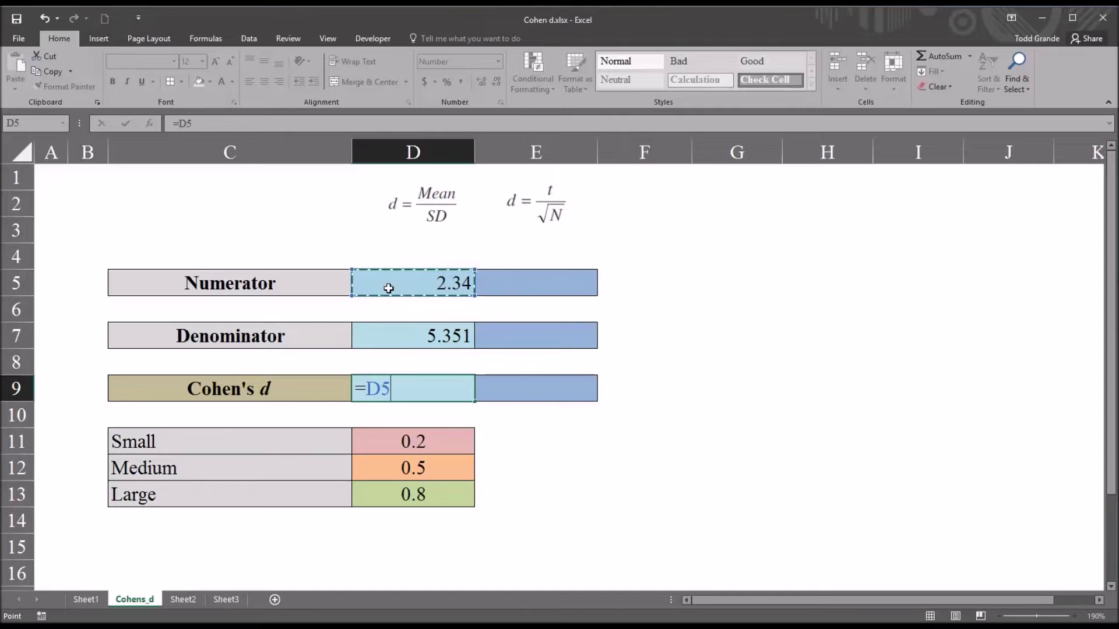
text(/)
click(397, 338)
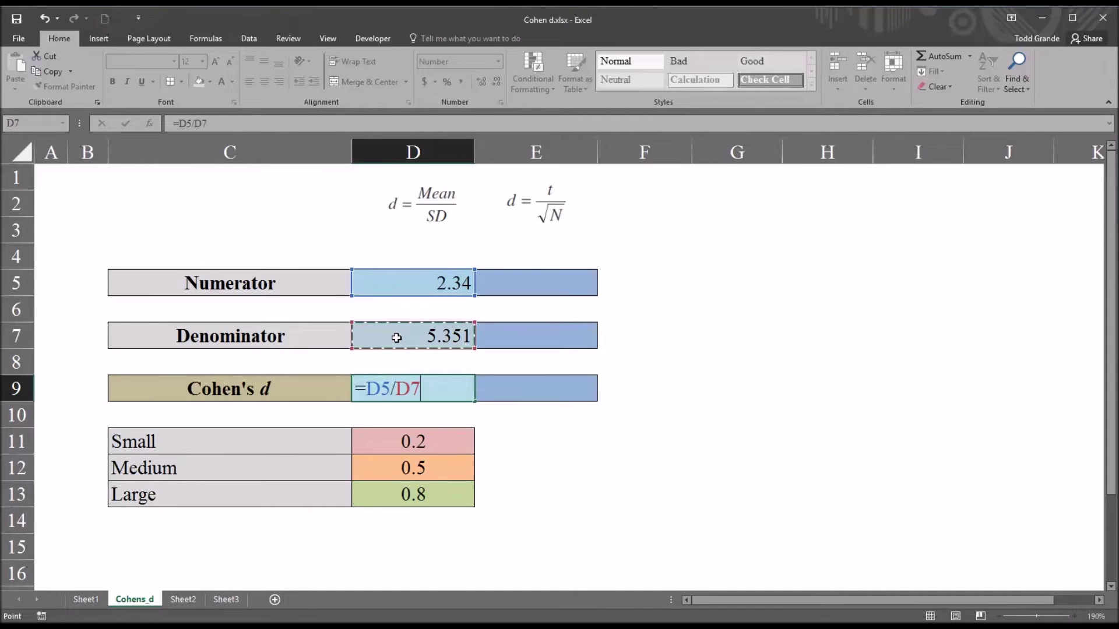
key(Return)
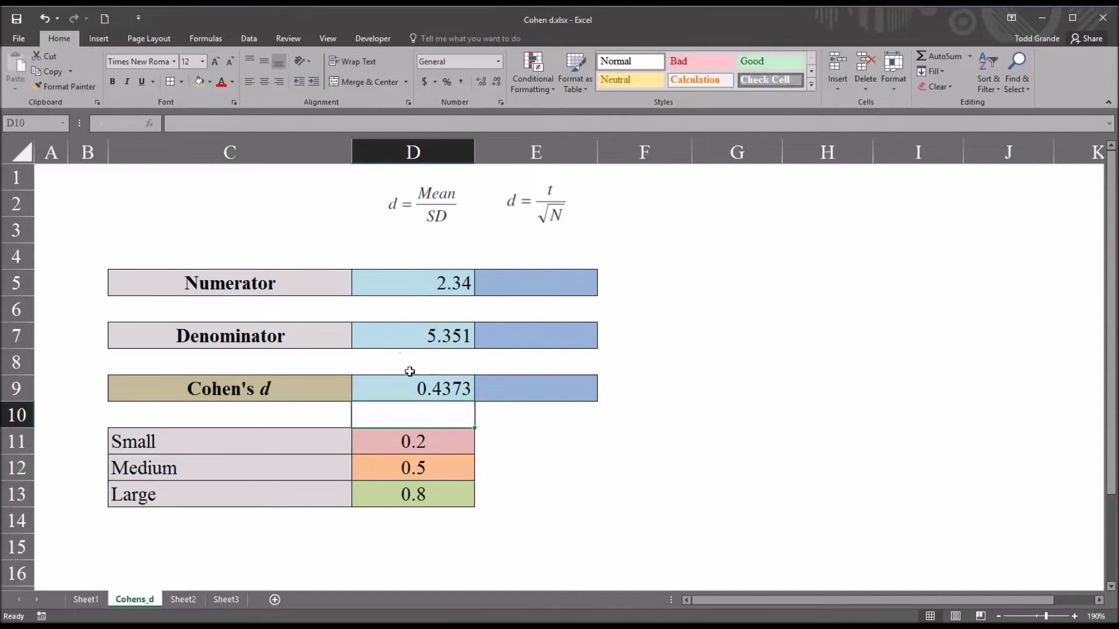
click(403, 388)
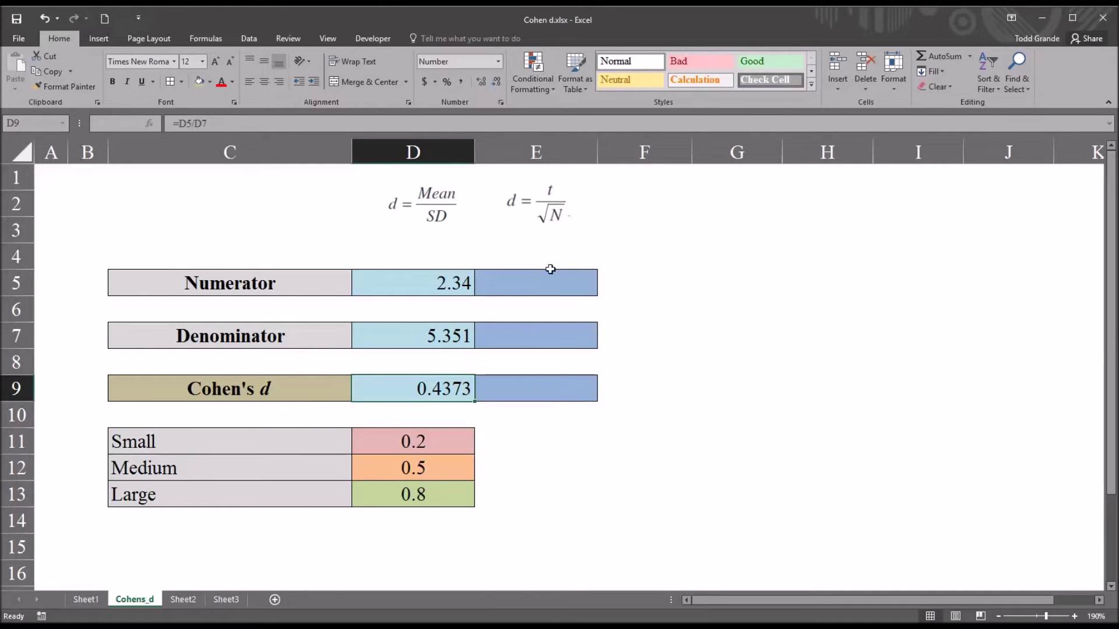
click(504, 286)
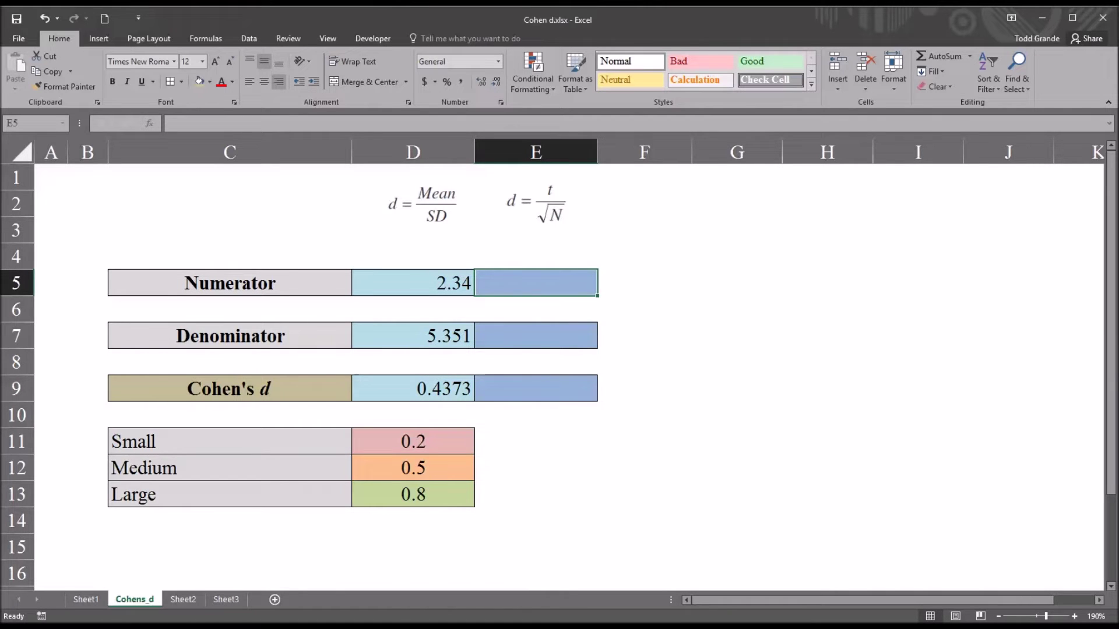
click(466, 609)
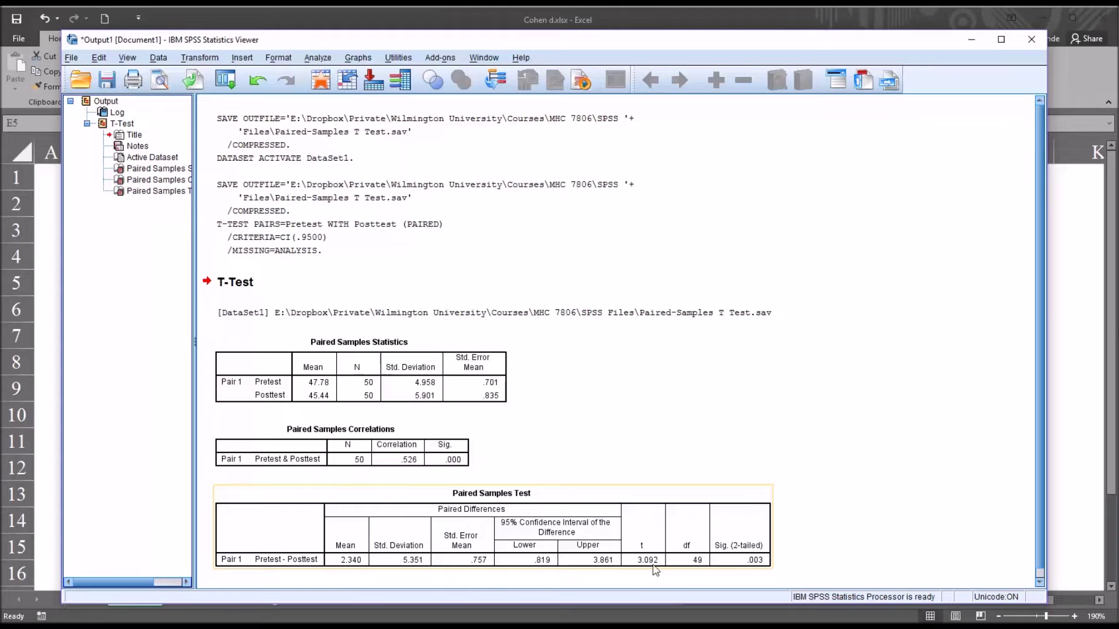
key(alt+Tab)
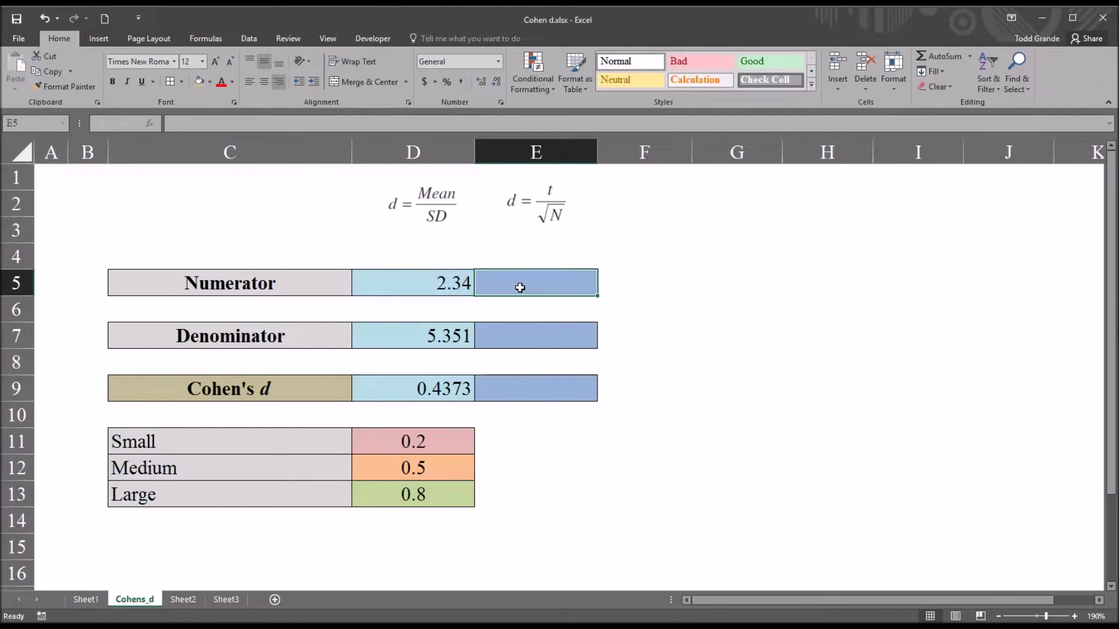
- Enter t = 3.092 in E5 and =sqrt(50), giving 7.071067812, in E7
text(3.)
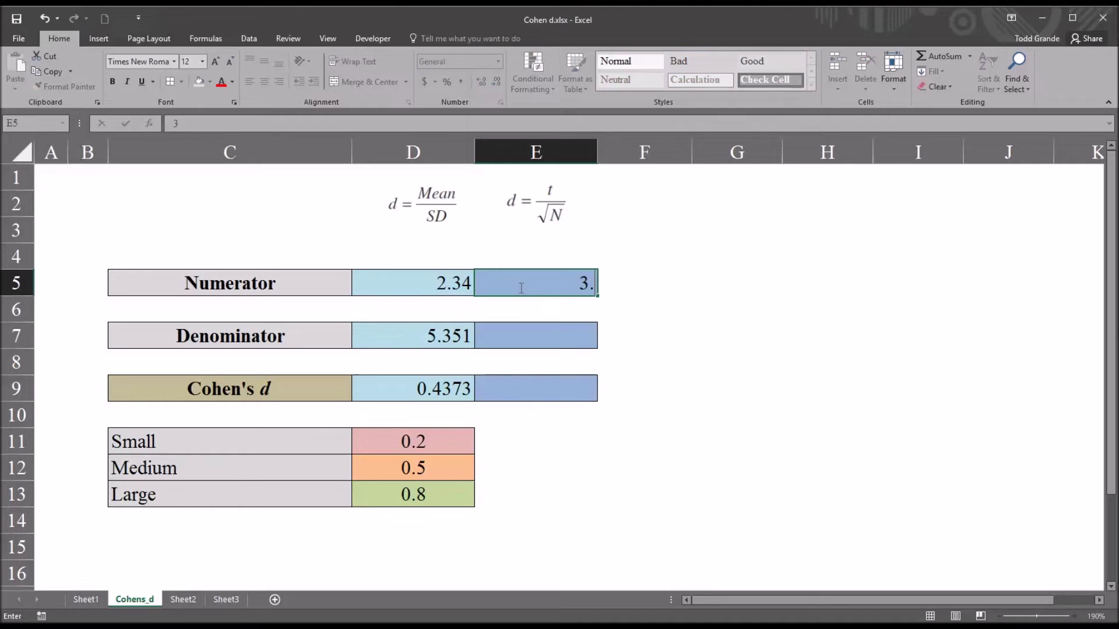
text(092)
key(Return)
click(529, 336)
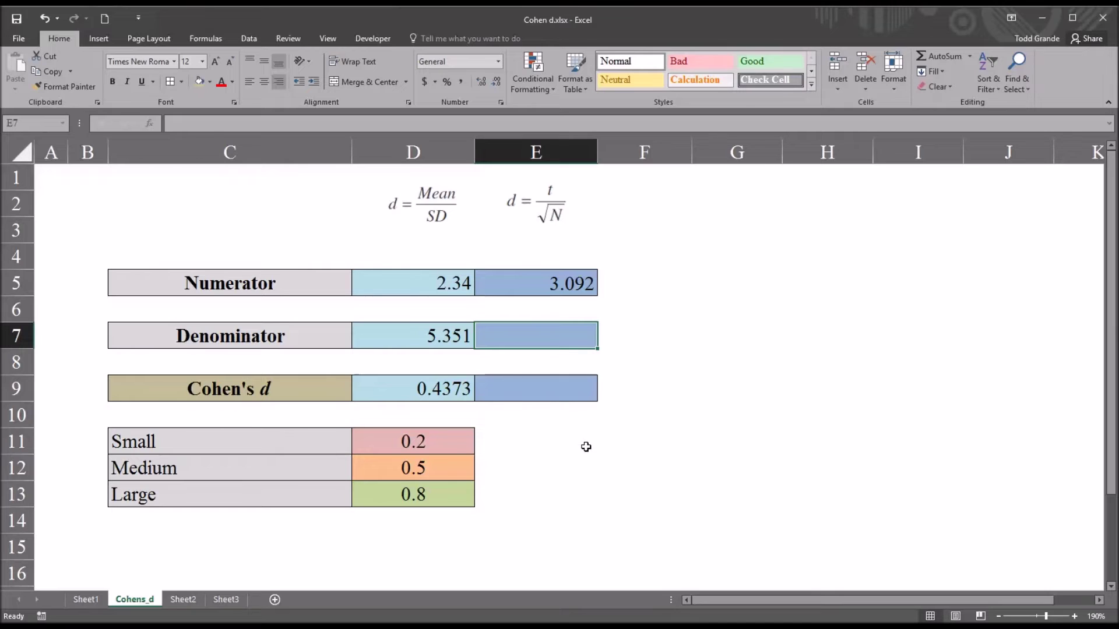
text(=)
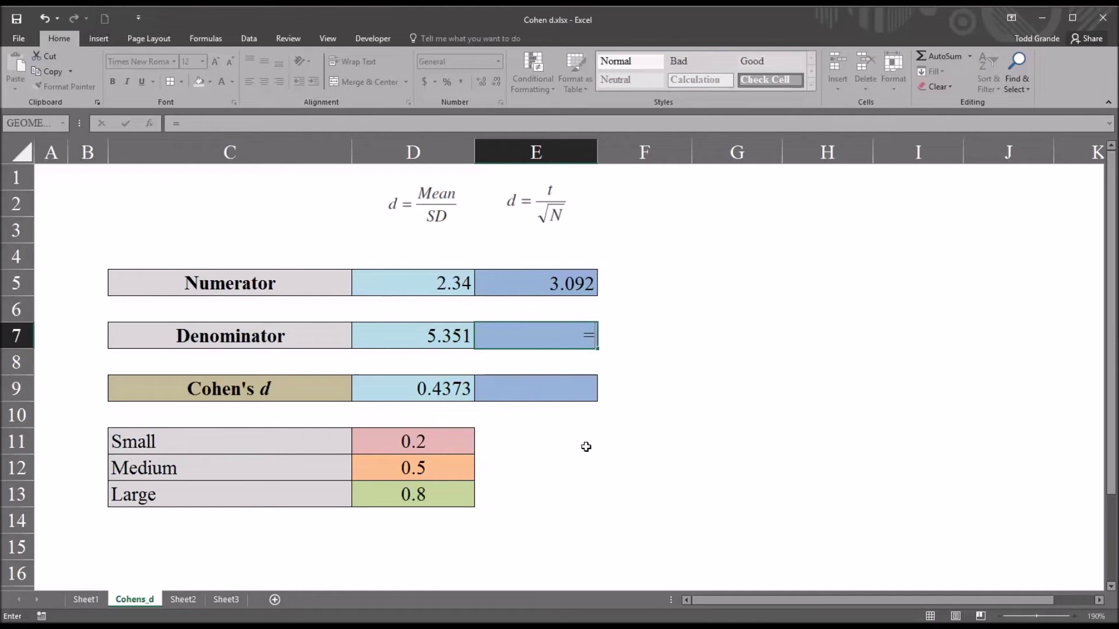
text(sqrt()
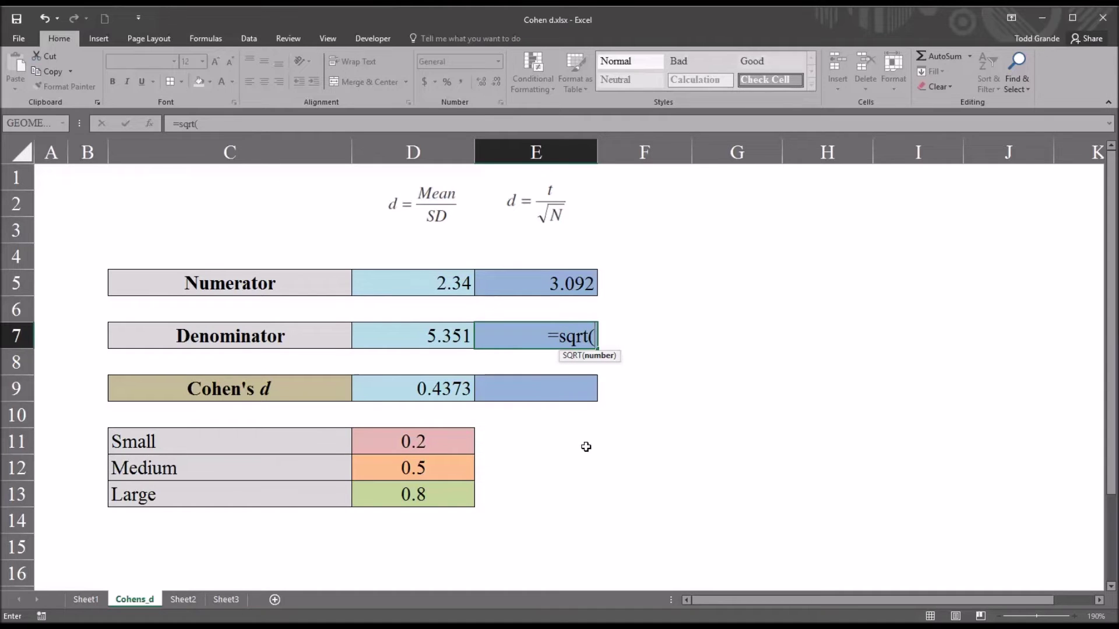
text(50)
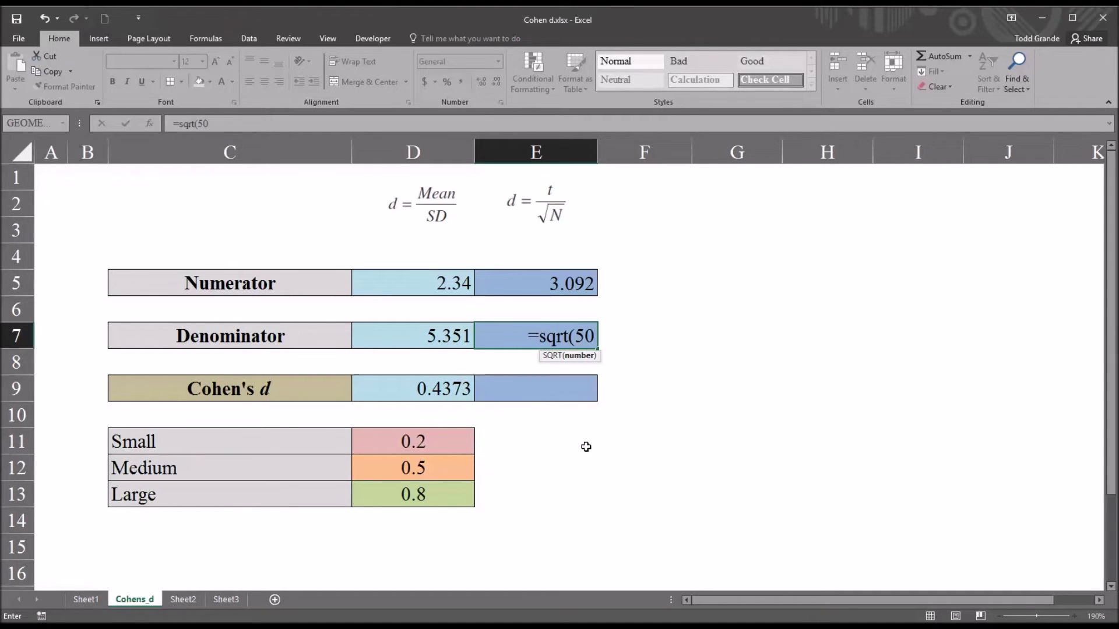
text())
key(Return)
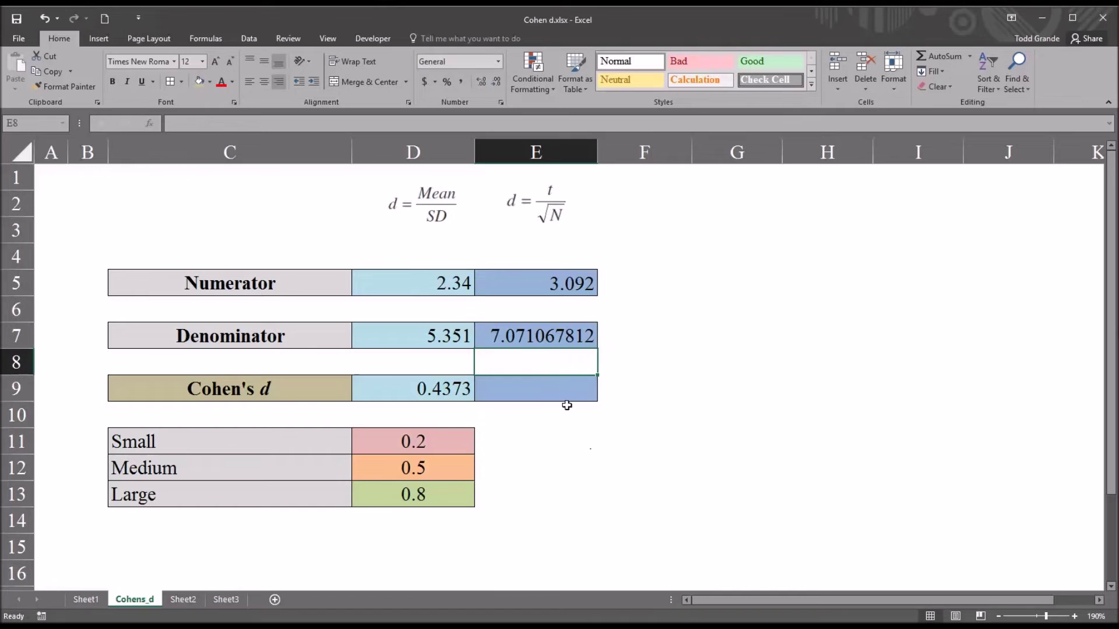
click(552, 336)
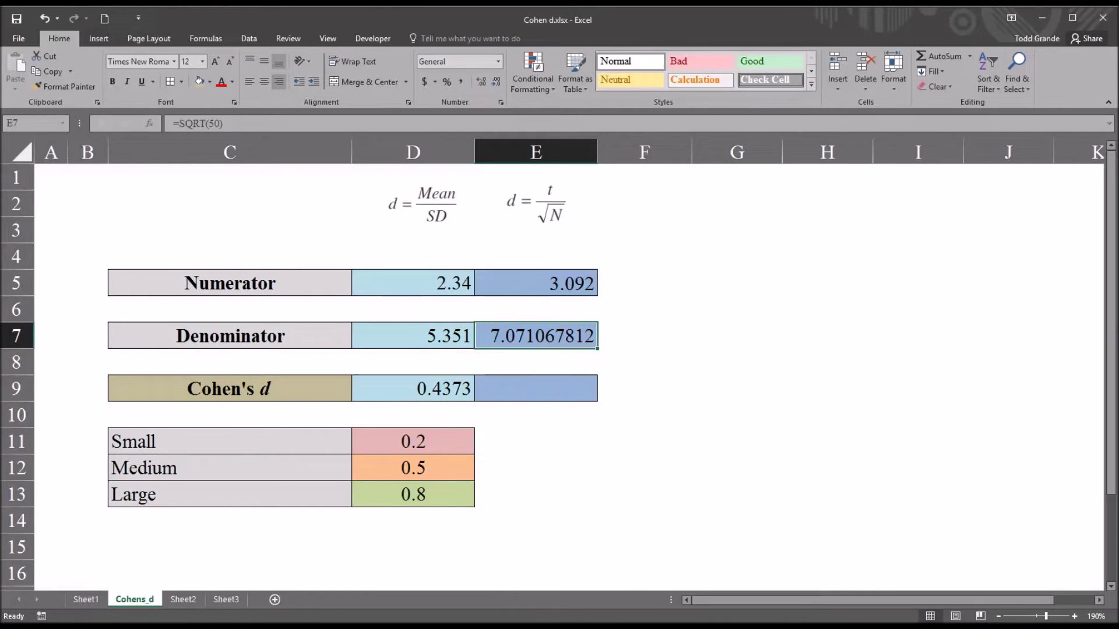
click(501, 393)
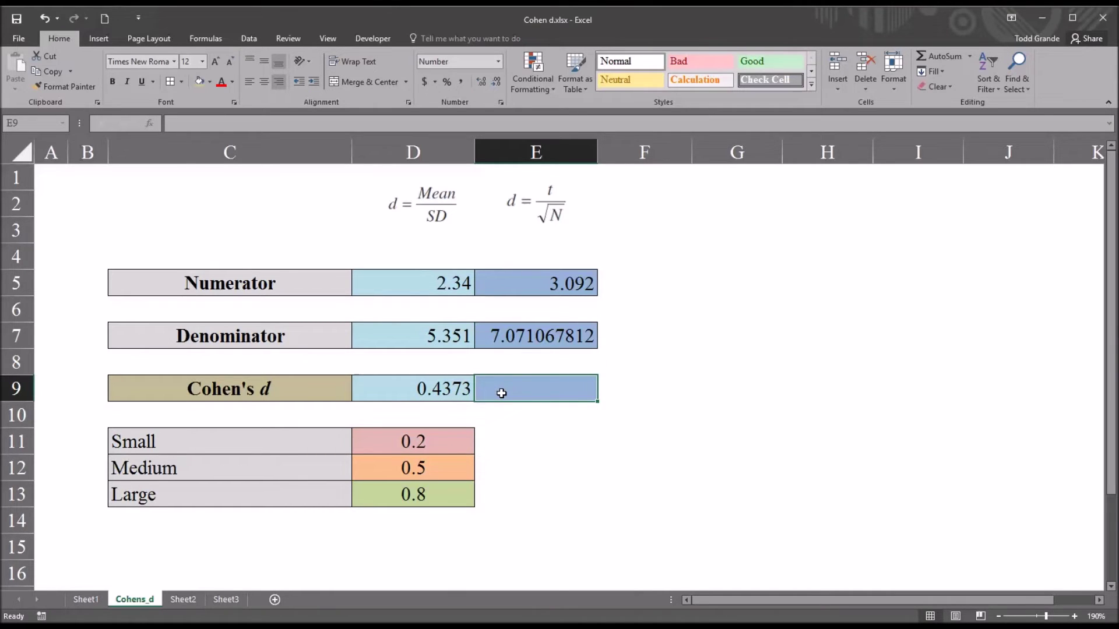
- Enter =E5/E7 in E9, giving a t-based Cohen's d of 0.4373
text(=)
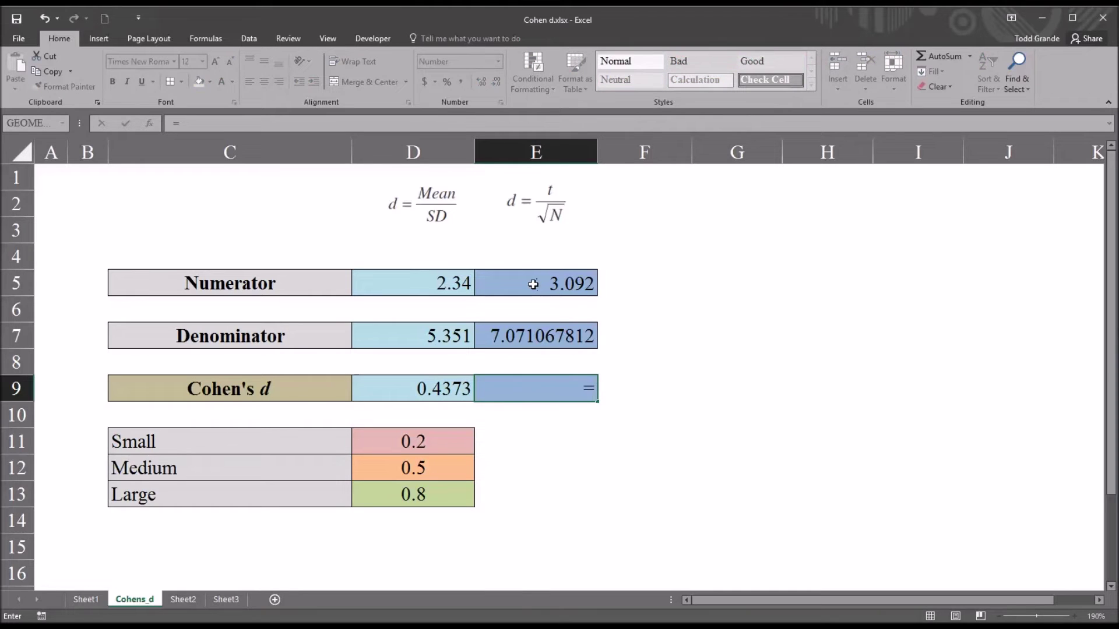
click(533, 285)
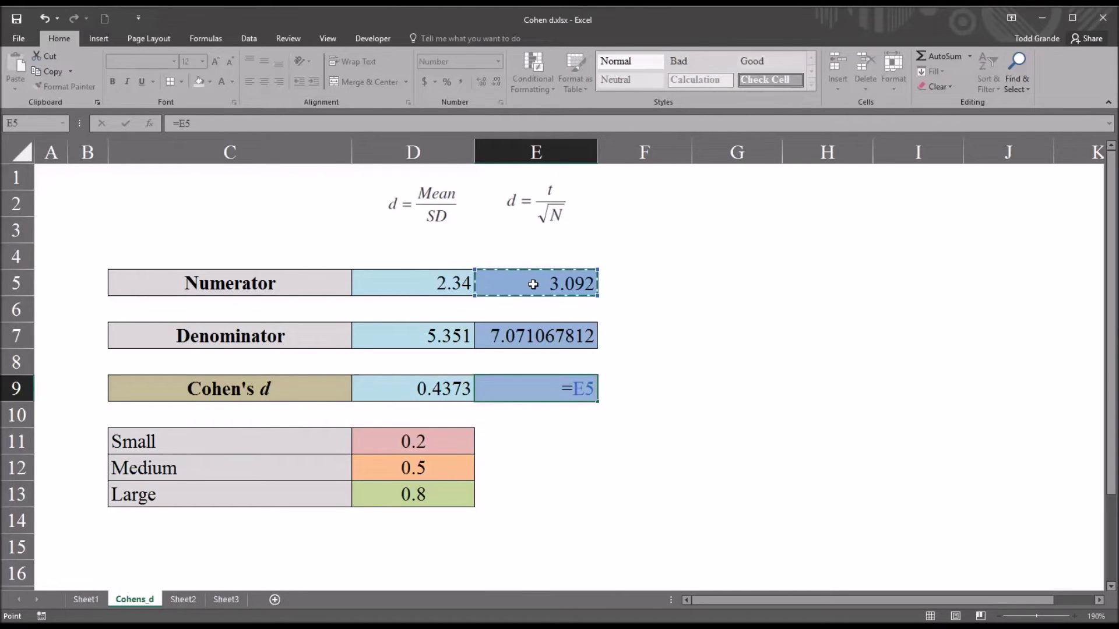
text(/)
click(516, 340)
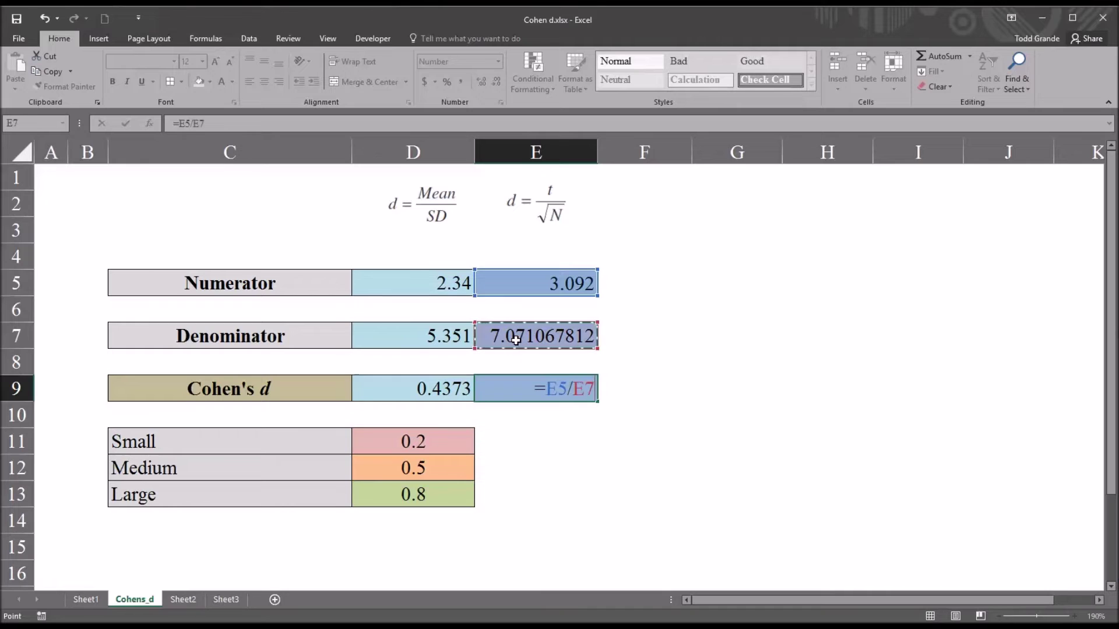
key(Return)
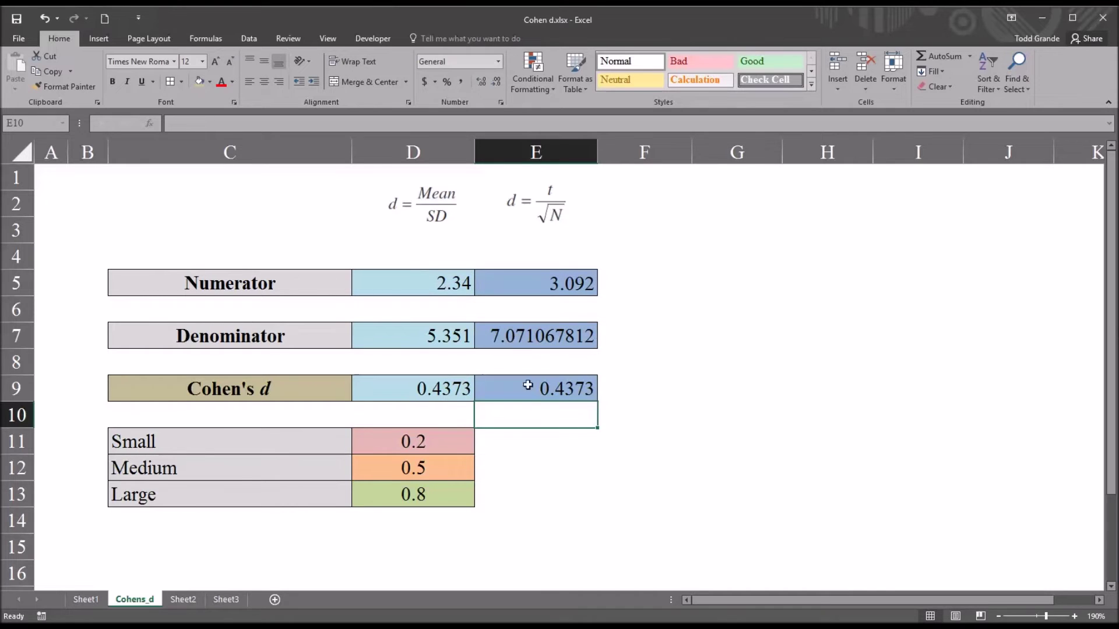
click(518, 396)
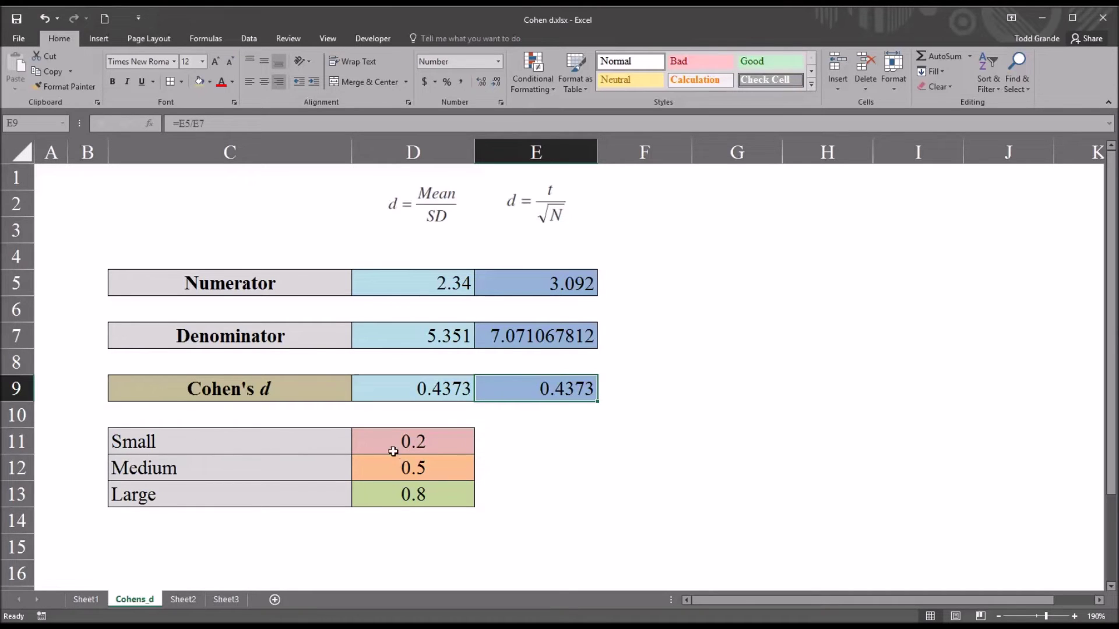
click(258, 450)
click(259, 466)
click(255, 492)
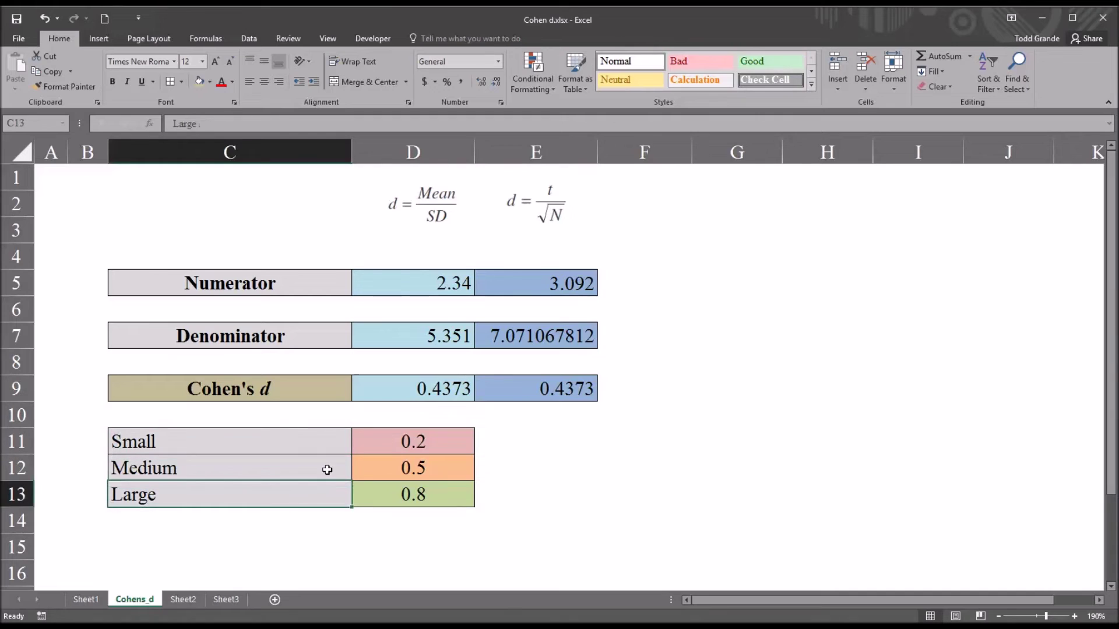
click(375, 441)
click(384, 469)
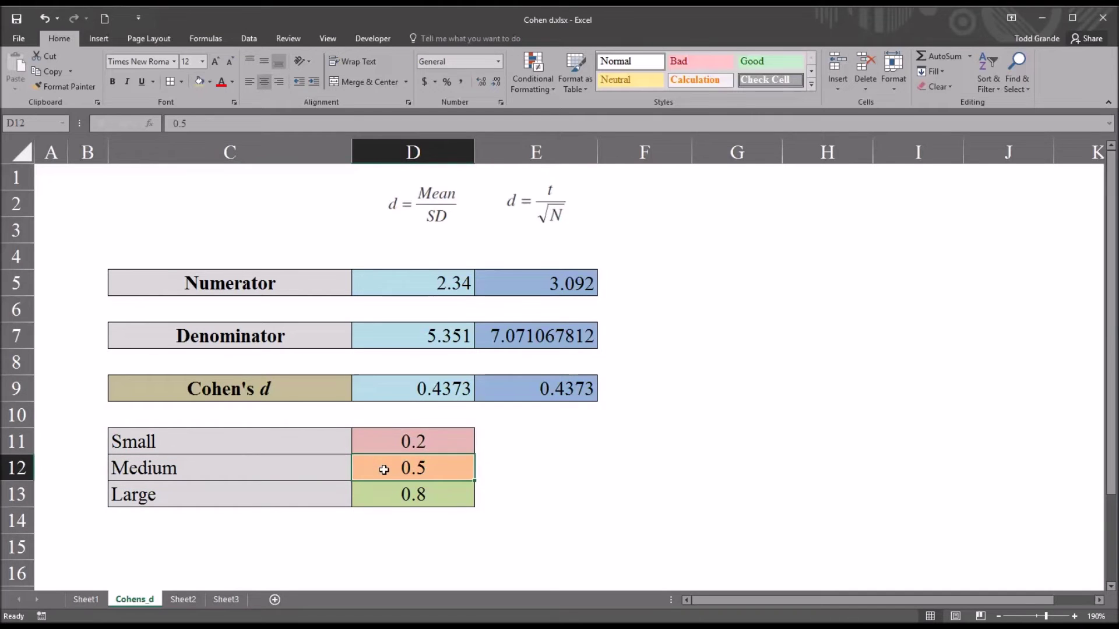
click(396, 497)
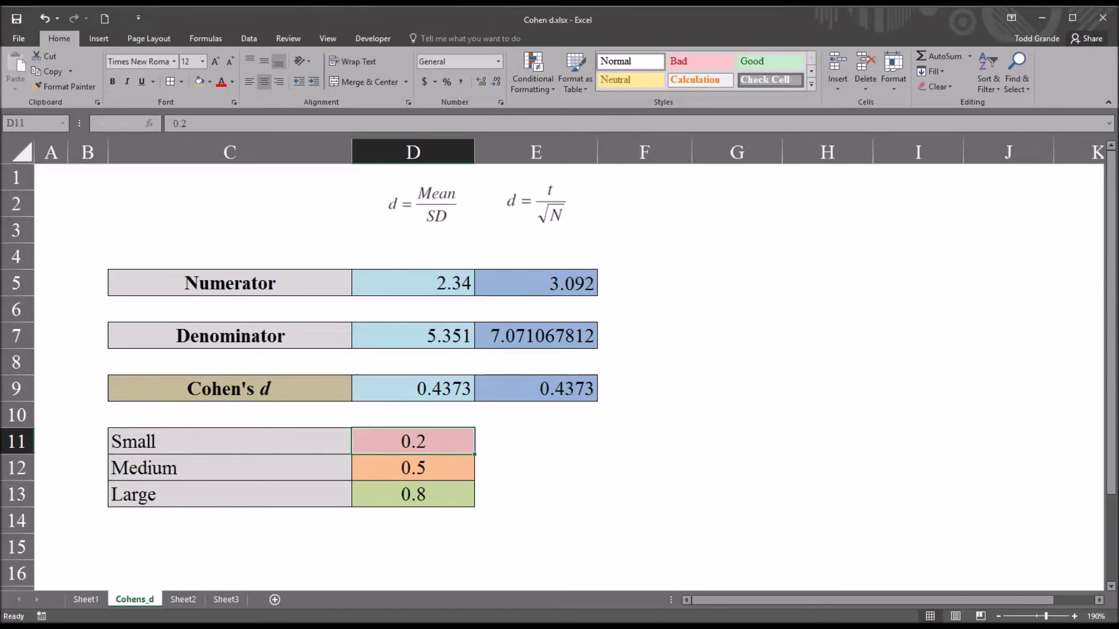
click(429, 468)
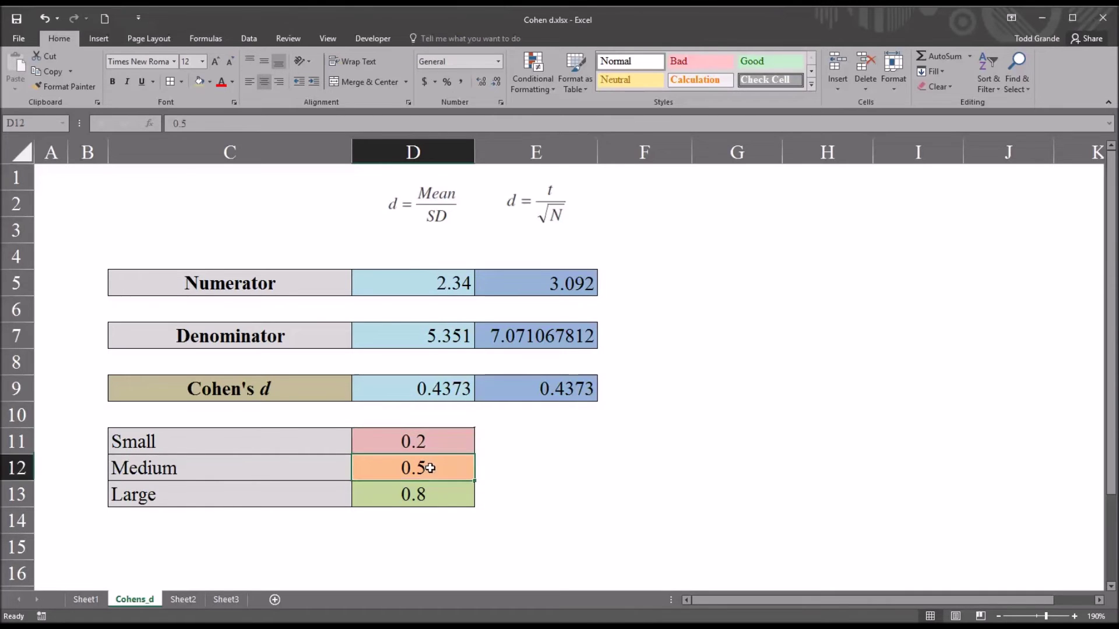
click(431, 450)
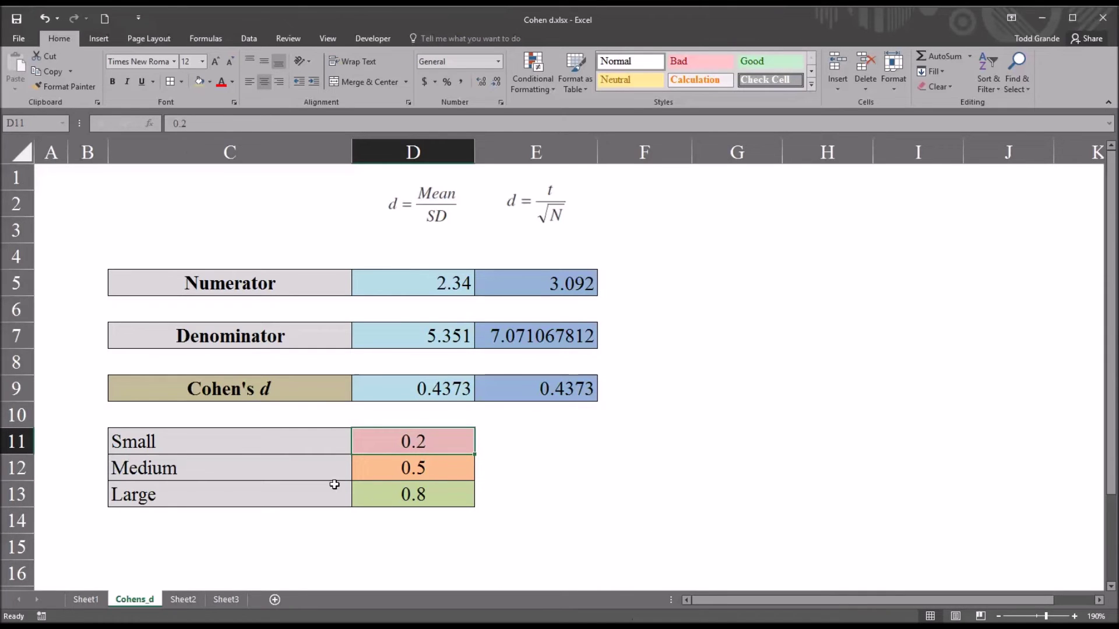
drag(380, 446, 387, 493)
click(382, 466)
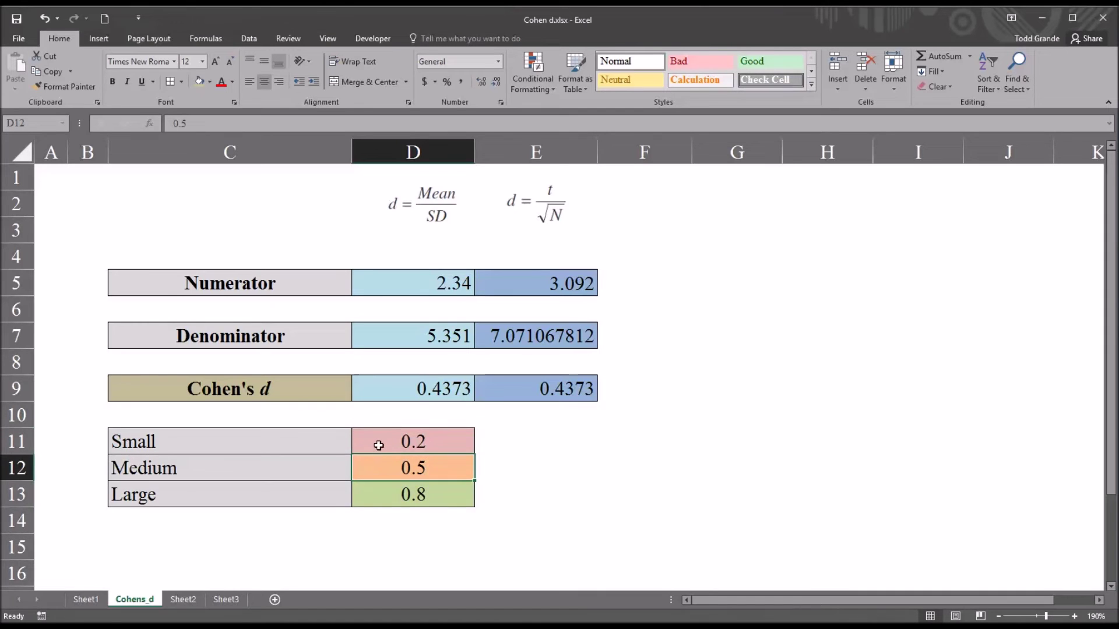
click(378, 446)
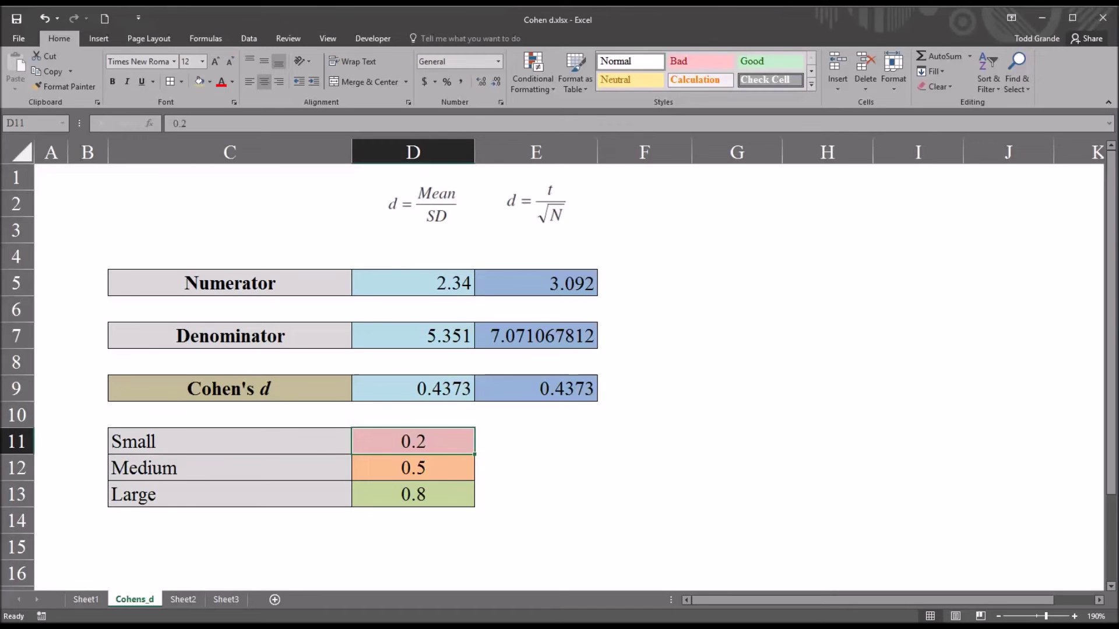
click(431, 396)
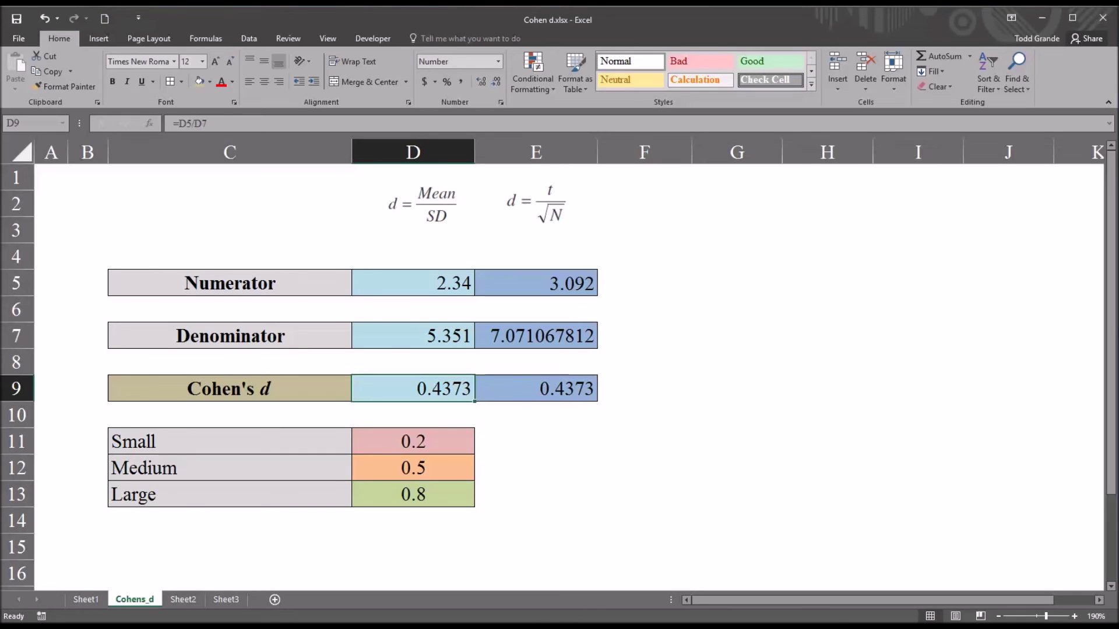
mouse_move(538, 628)
click(466, 608)
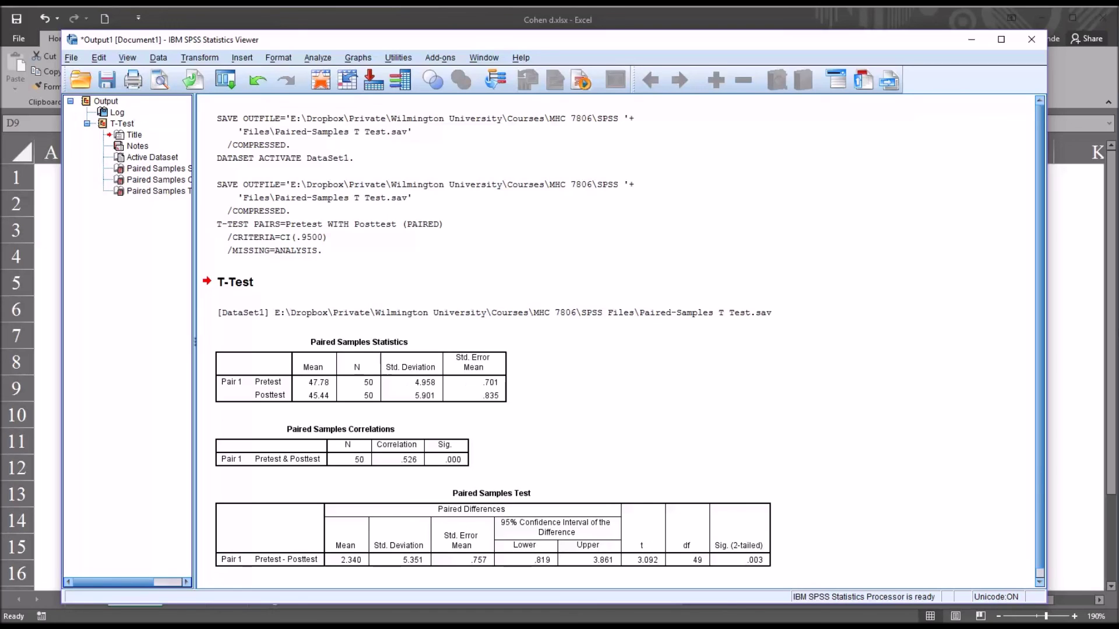
key(alt+Tab)
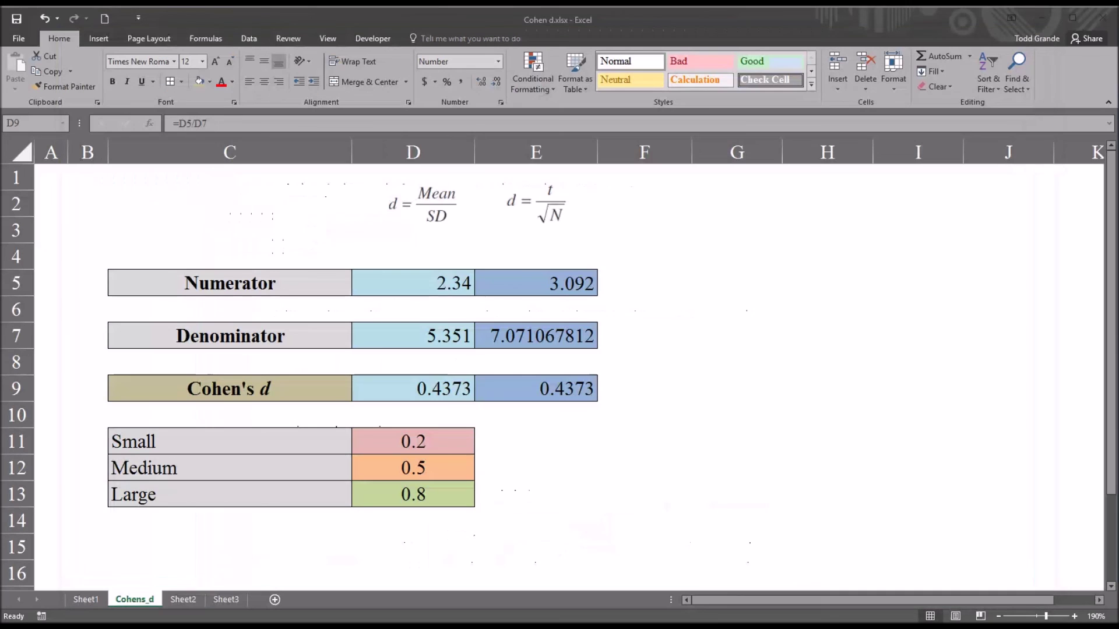